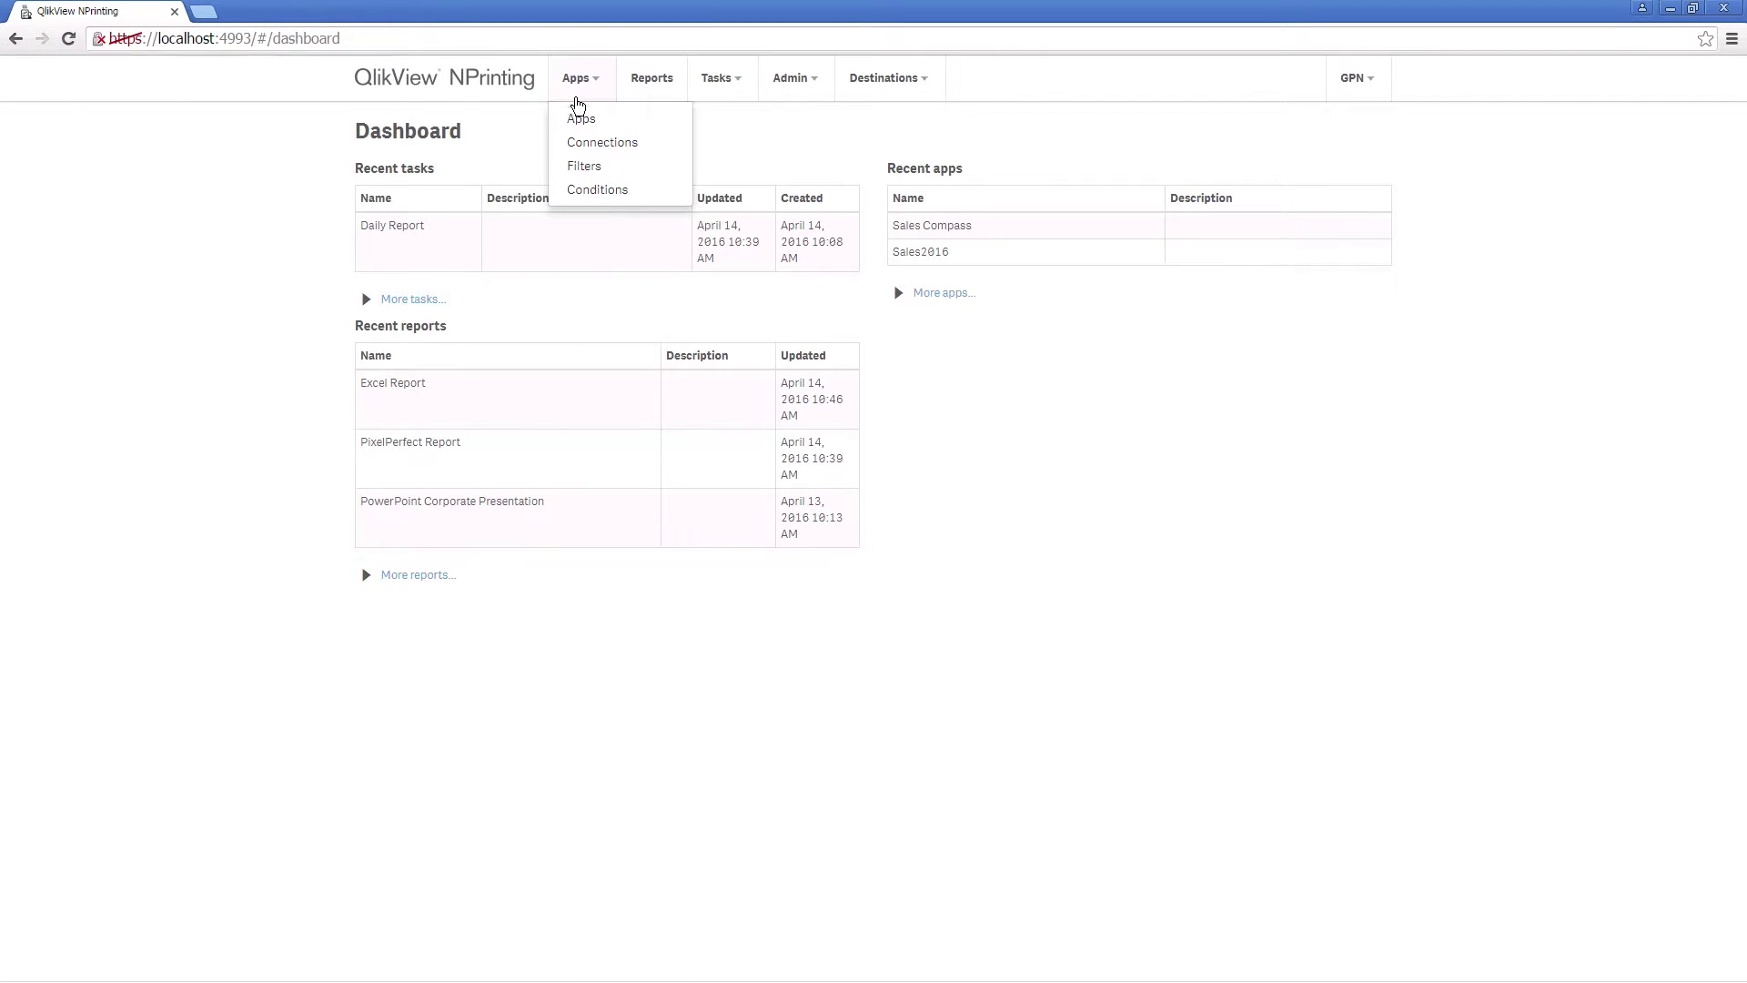
- Create a condition named 'Sales over 250000' for the Sales2016 app from the Conditions page
{"action": "left_click", "coordinate": [597, 188]}
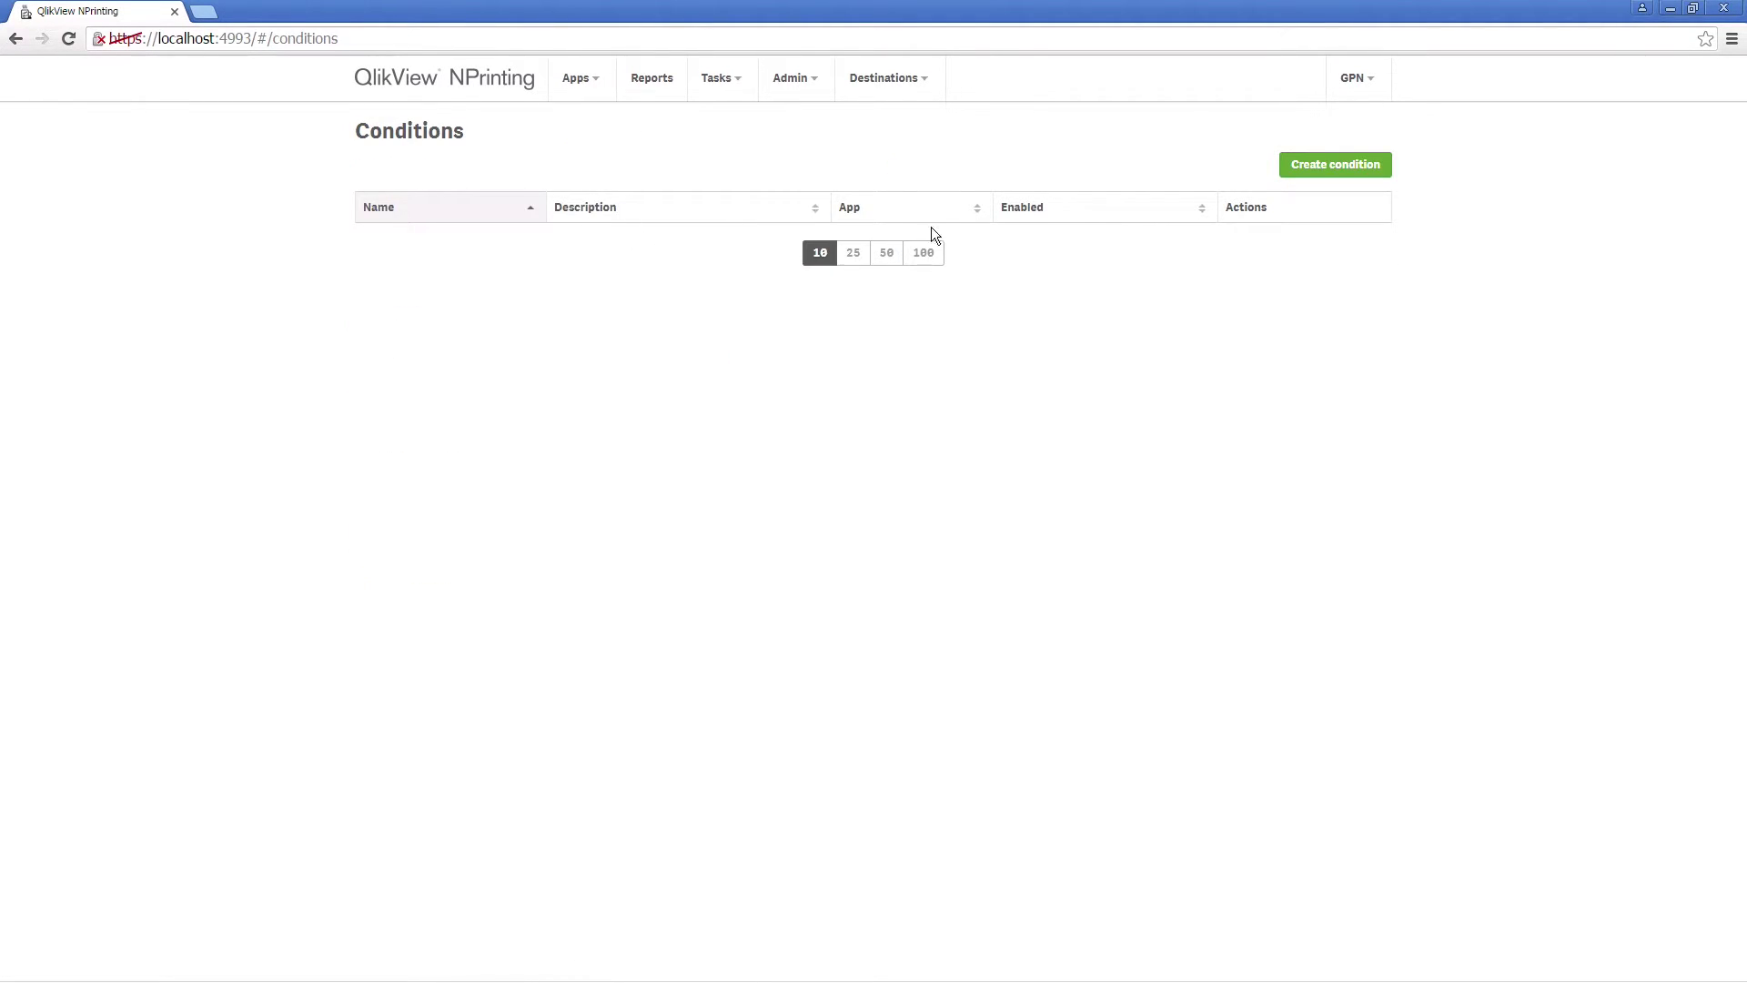
{"action": "left_click", "coordinate": [1319, 168]}
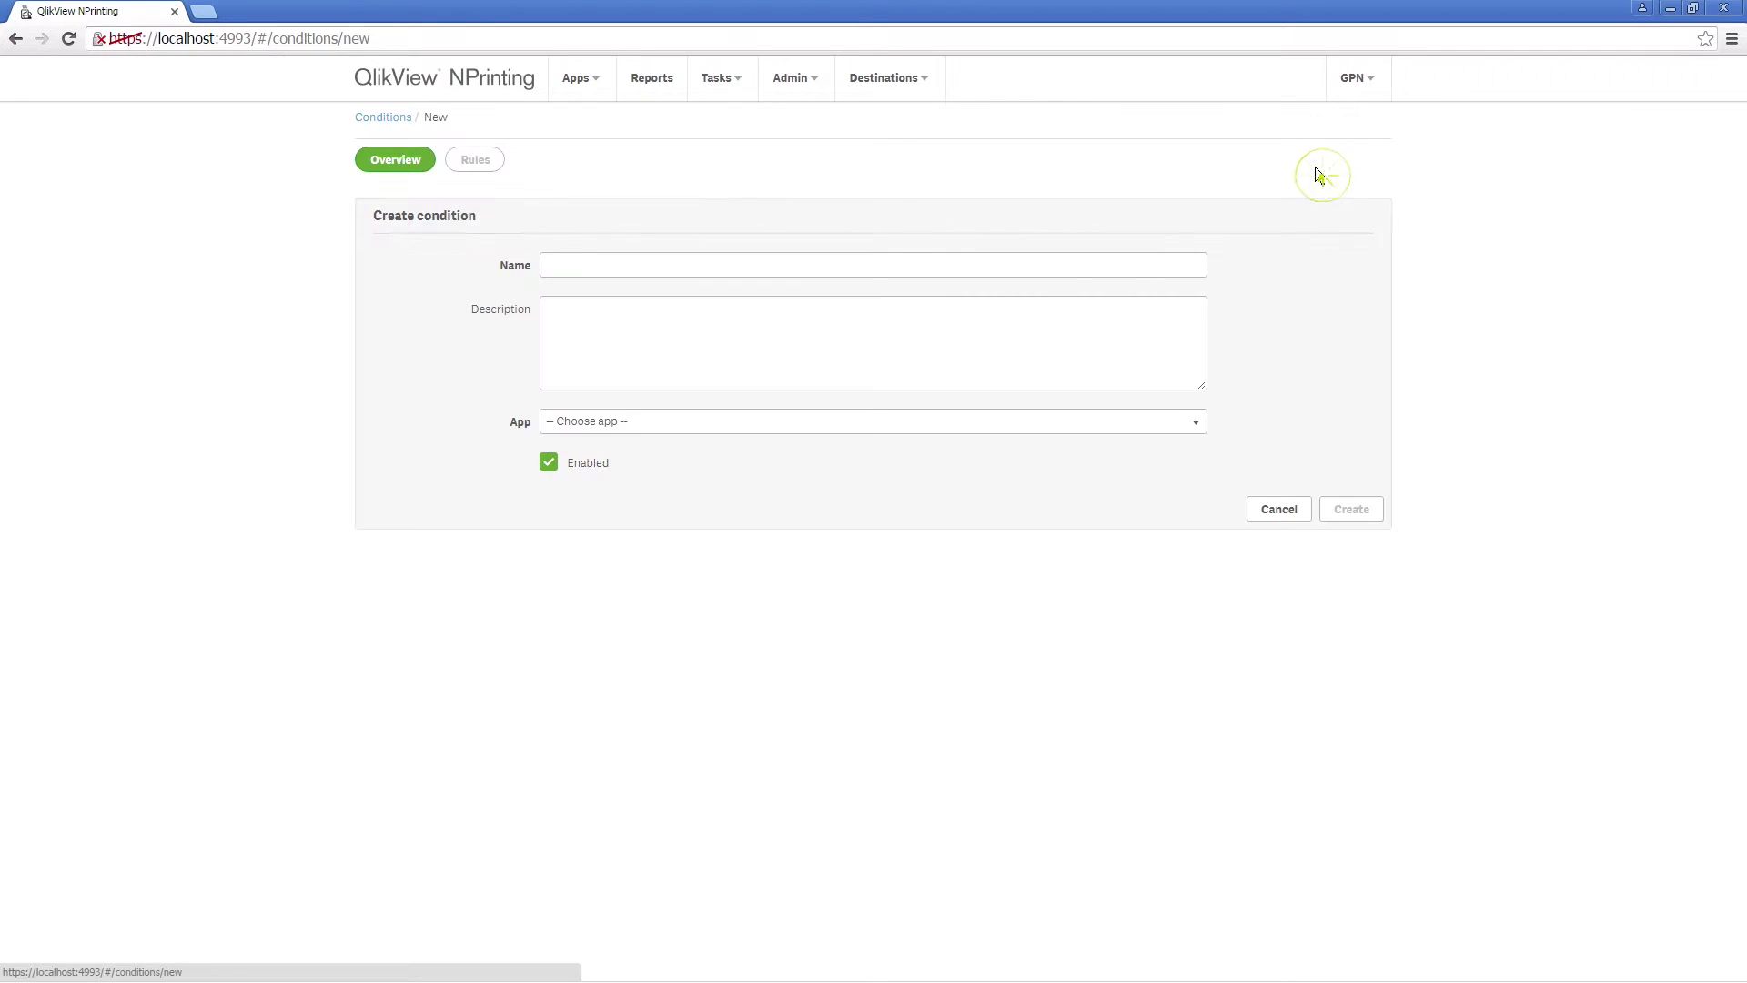
{"action": "left_click", "coordinate": [697, 266]}
{"action": "type", "text": "Sales over 250000"}
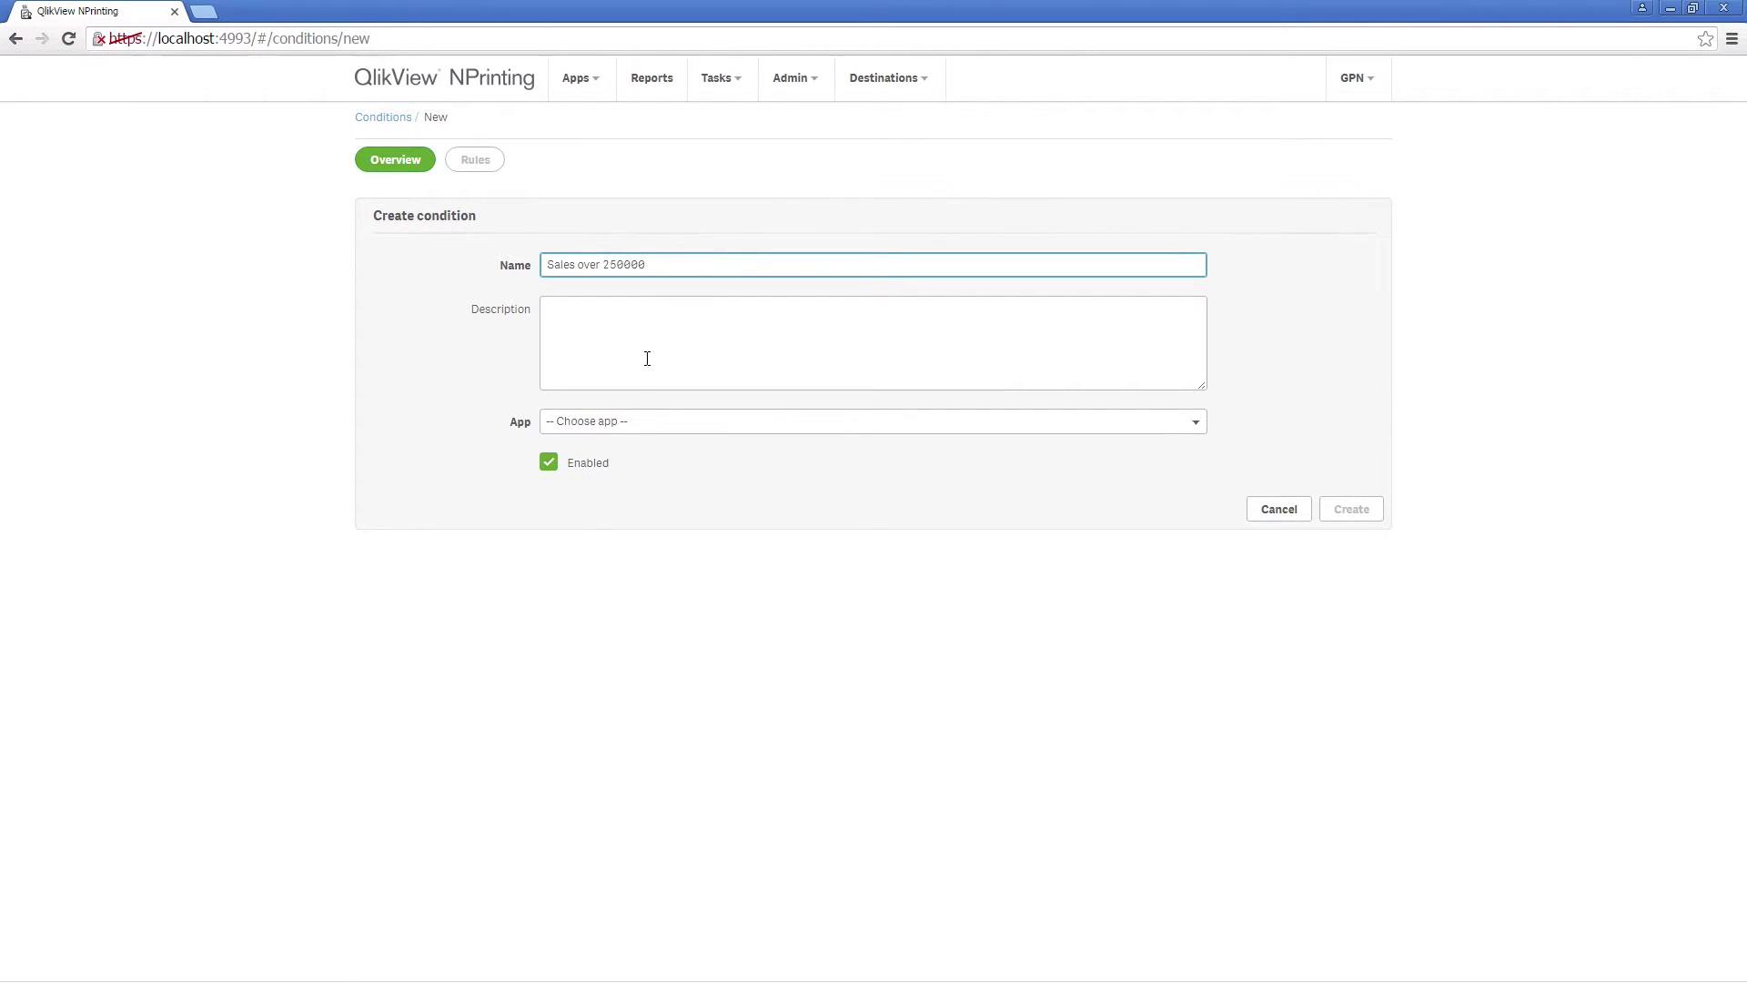
{"action": "left_click", "coordinate": [618, 426]}
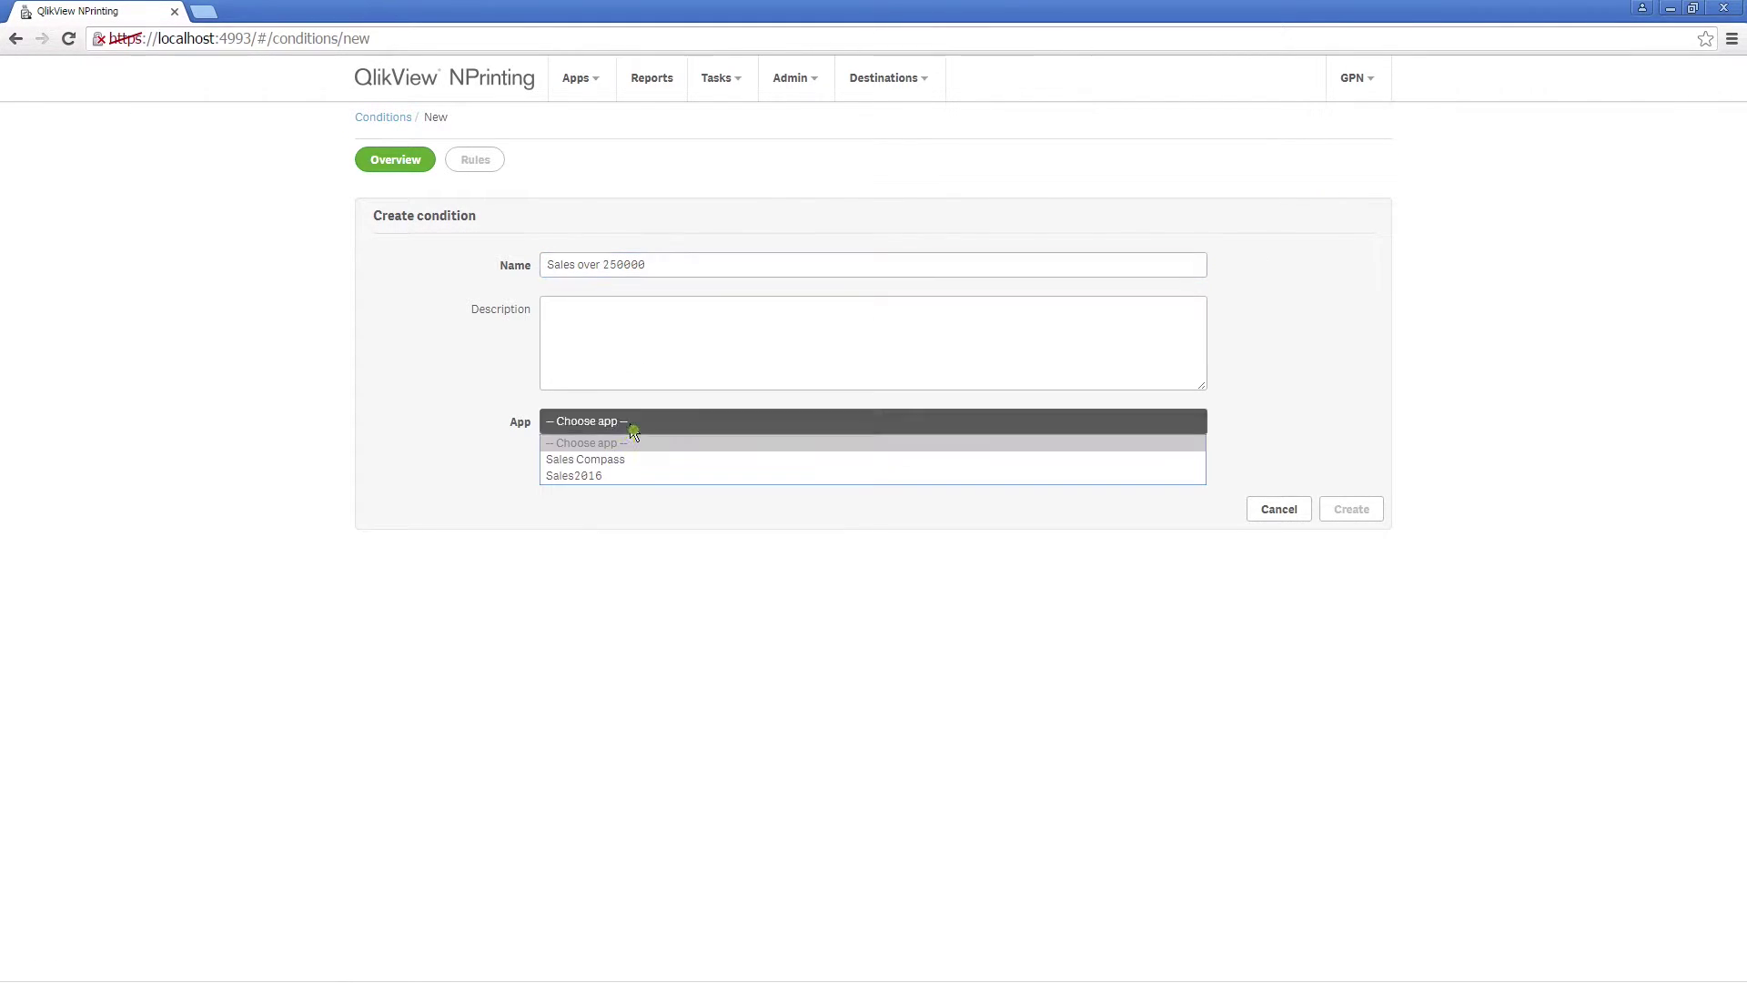
{"action": "left_click", "coordinate": [587, 475]}
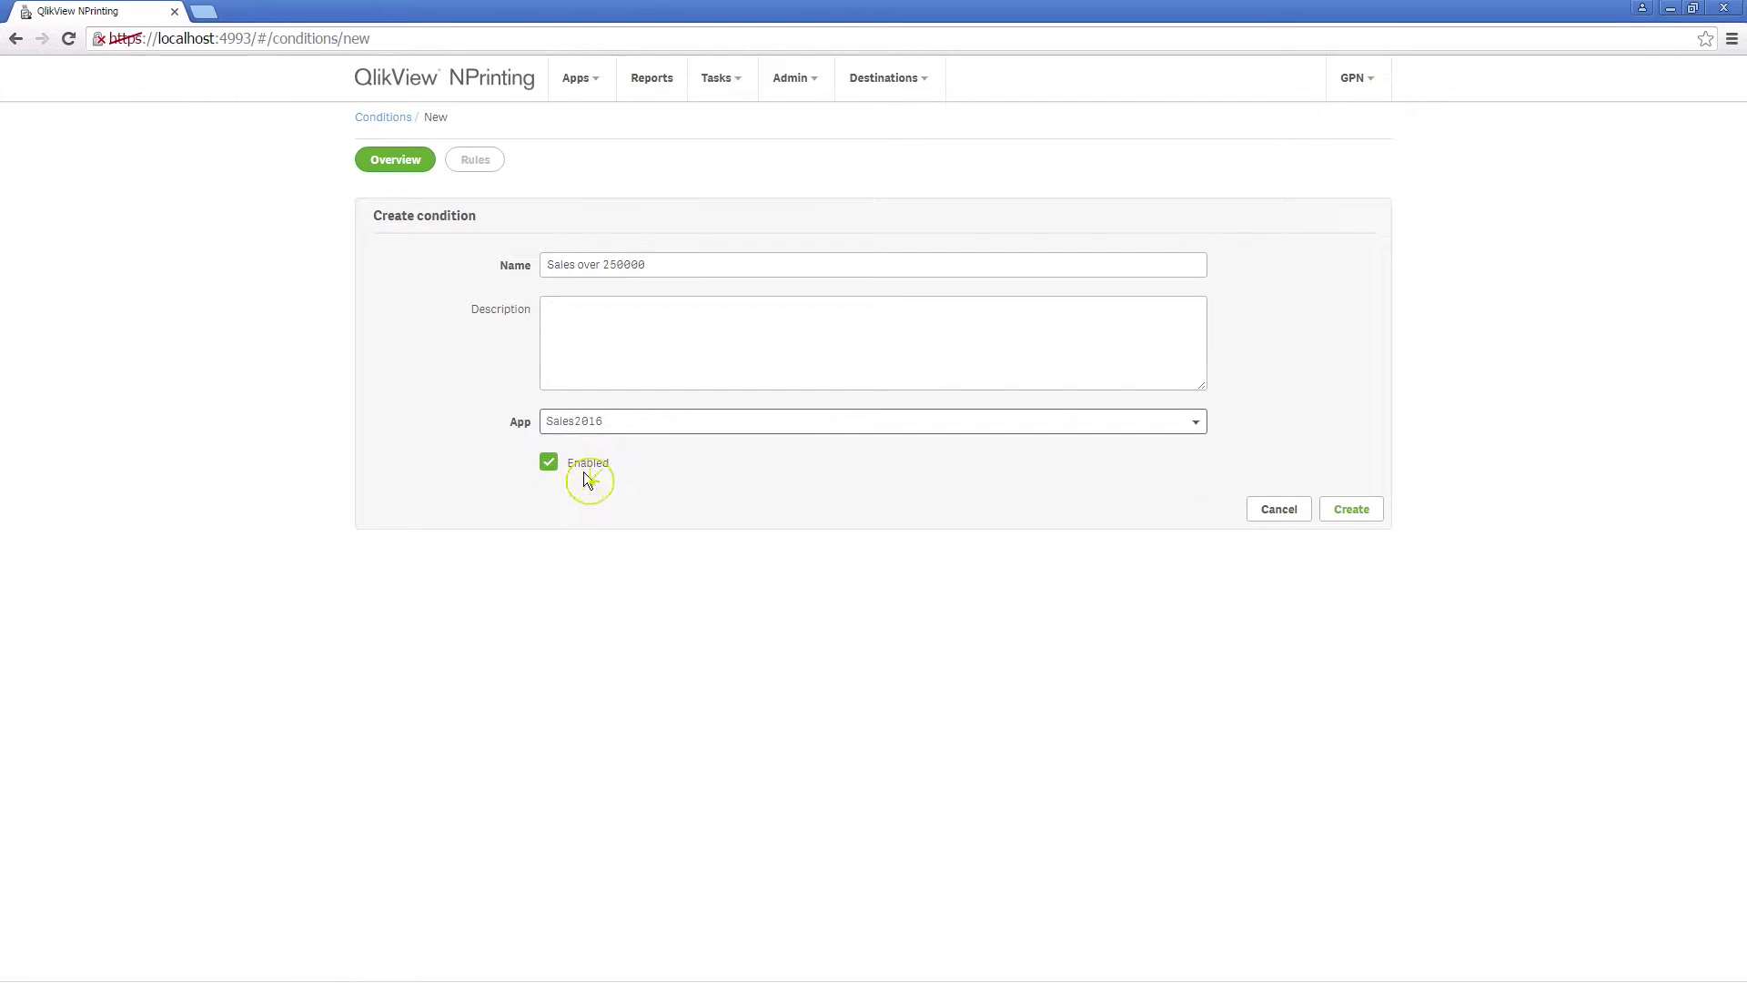
{"action": "left_click", "coordinate": [1349, 509]}
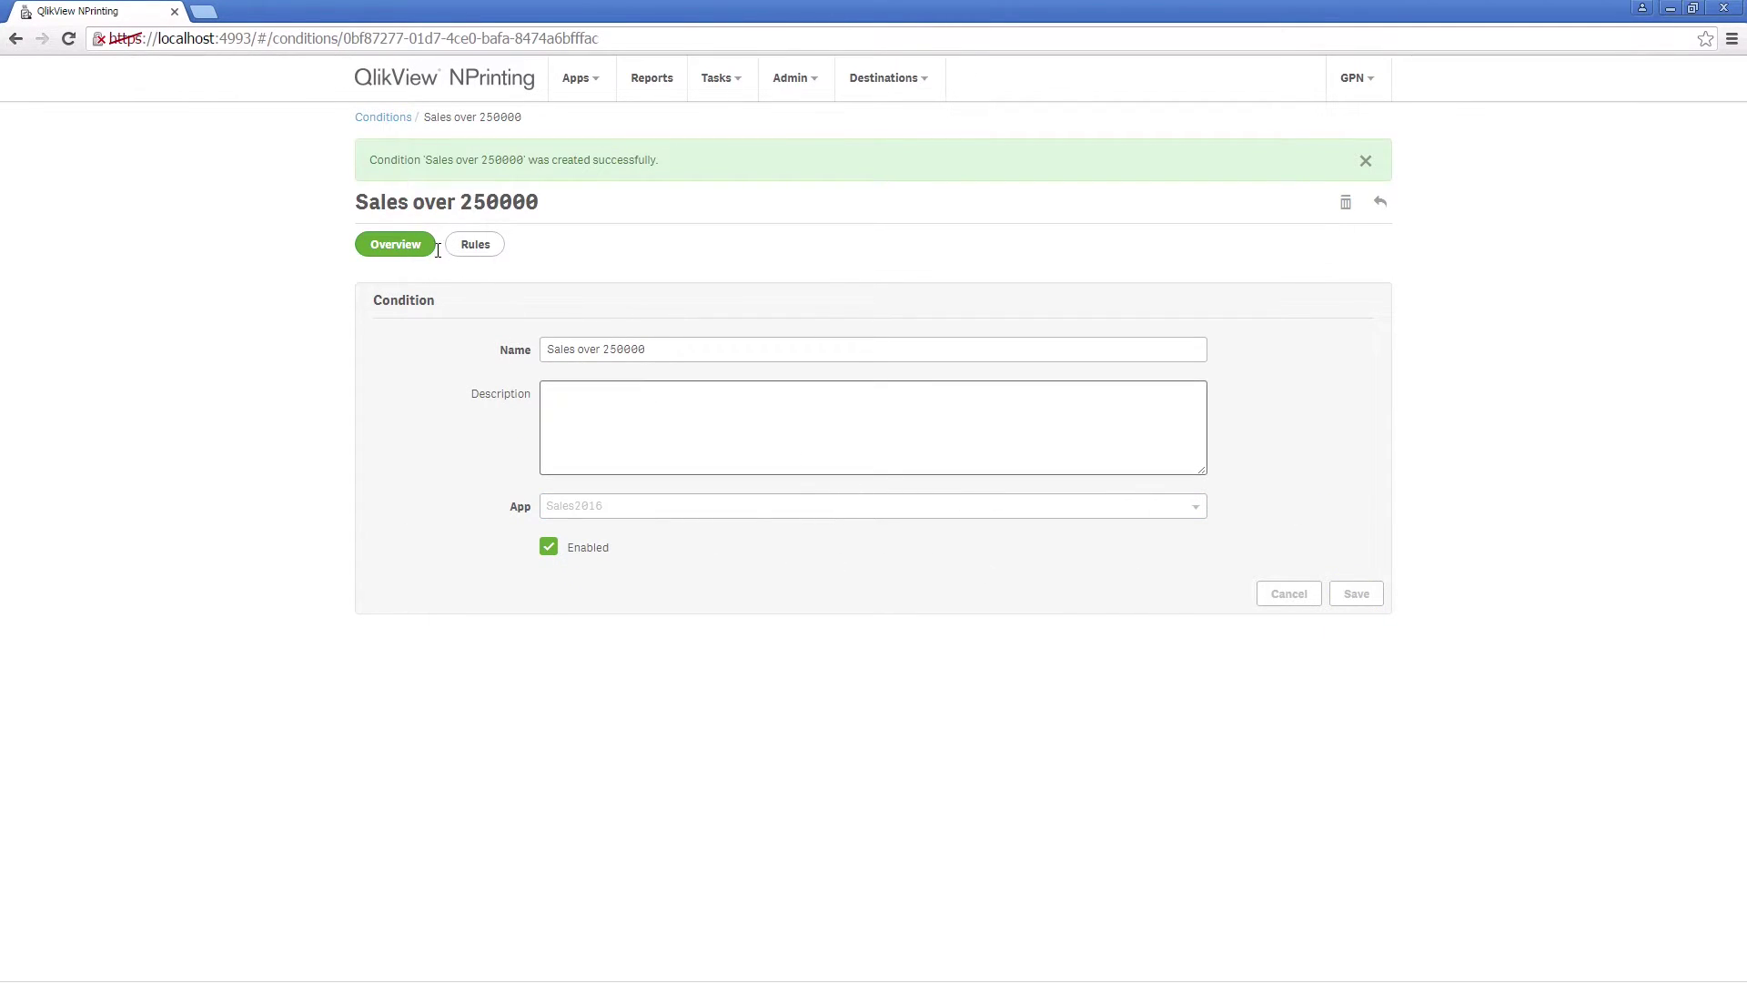
- Add a rule named 'Sales over 250.000' that uses the Sales Demo connection
{"action": "left_click", "coordinate": [475, 244]}
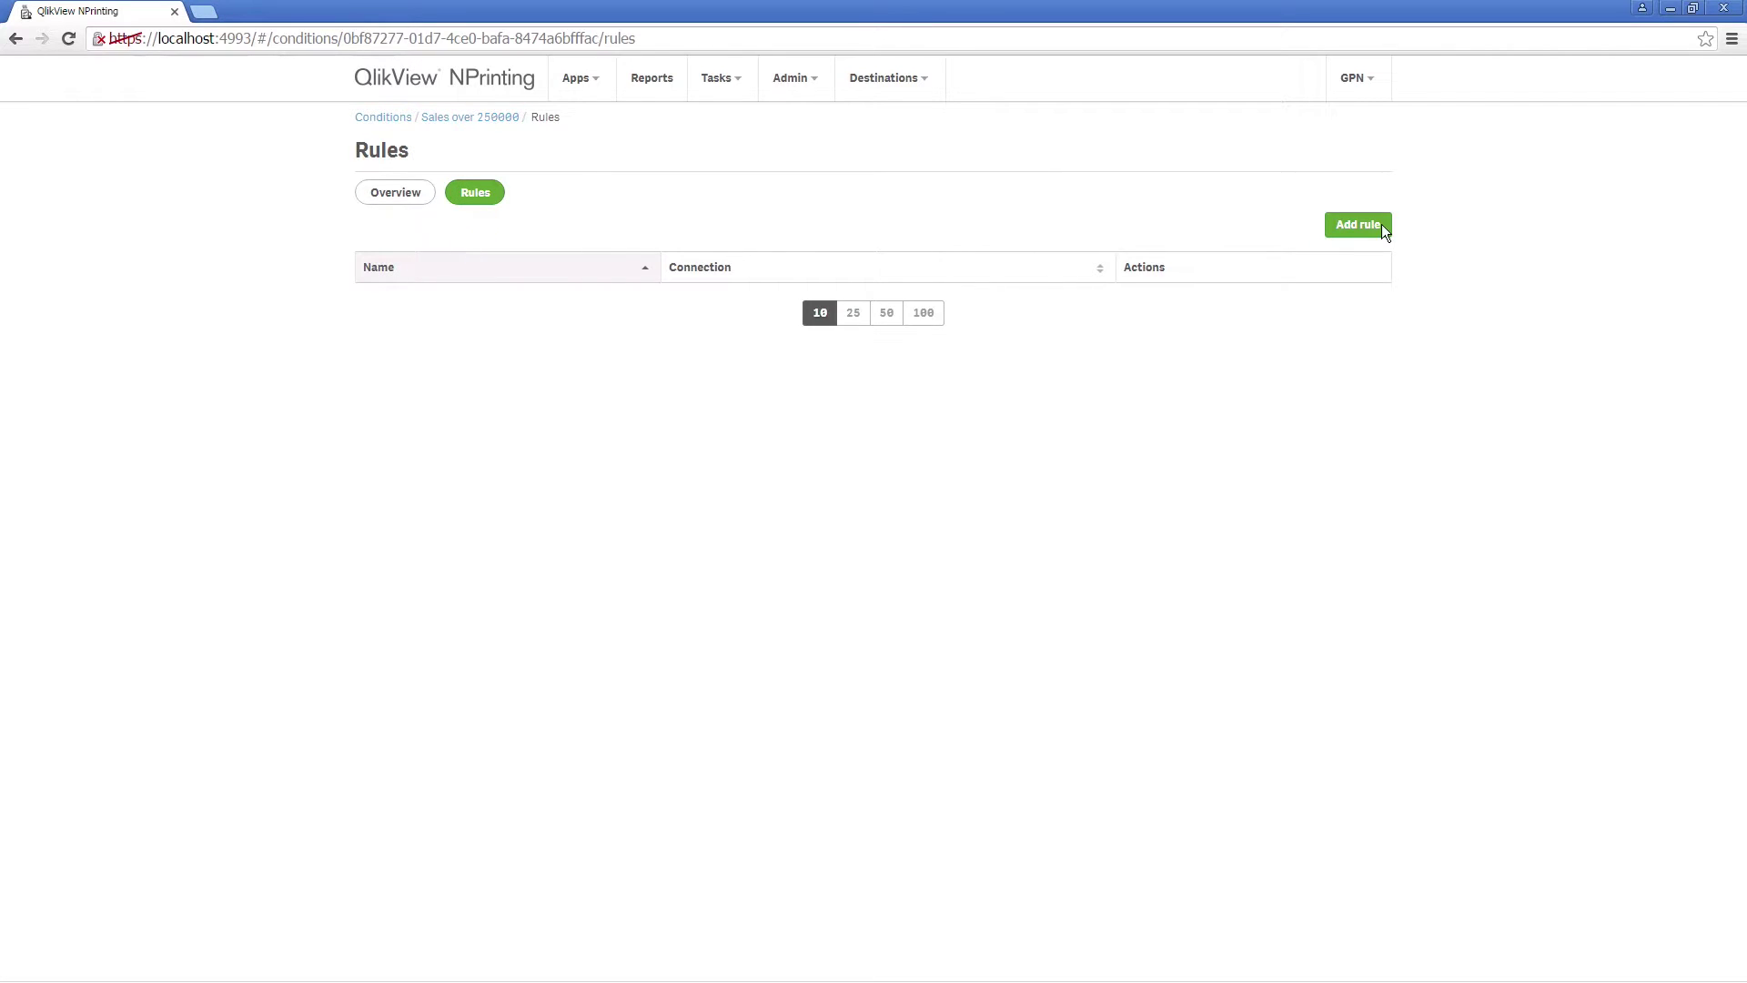
{"action": "left_click", "coordinate": [1358, 224]}
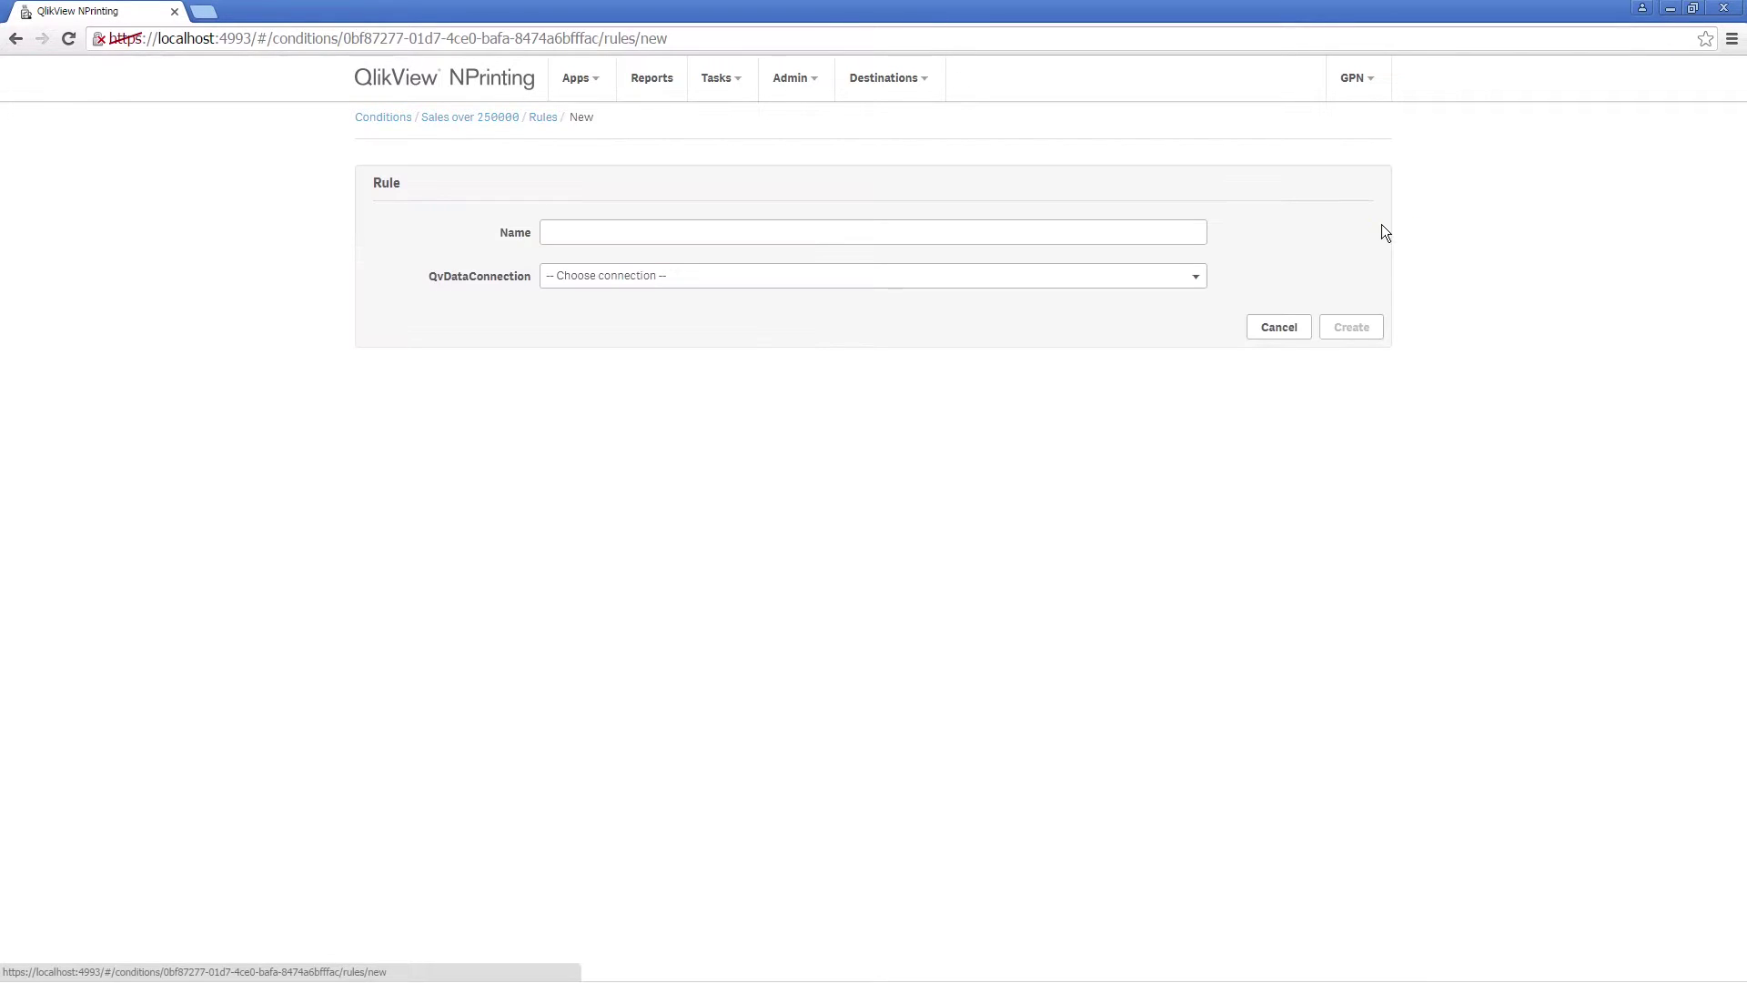
{"action": "left_click", "coordinate": [986, 232]}
{"action": "type", "text": "Sales over 250.000"}
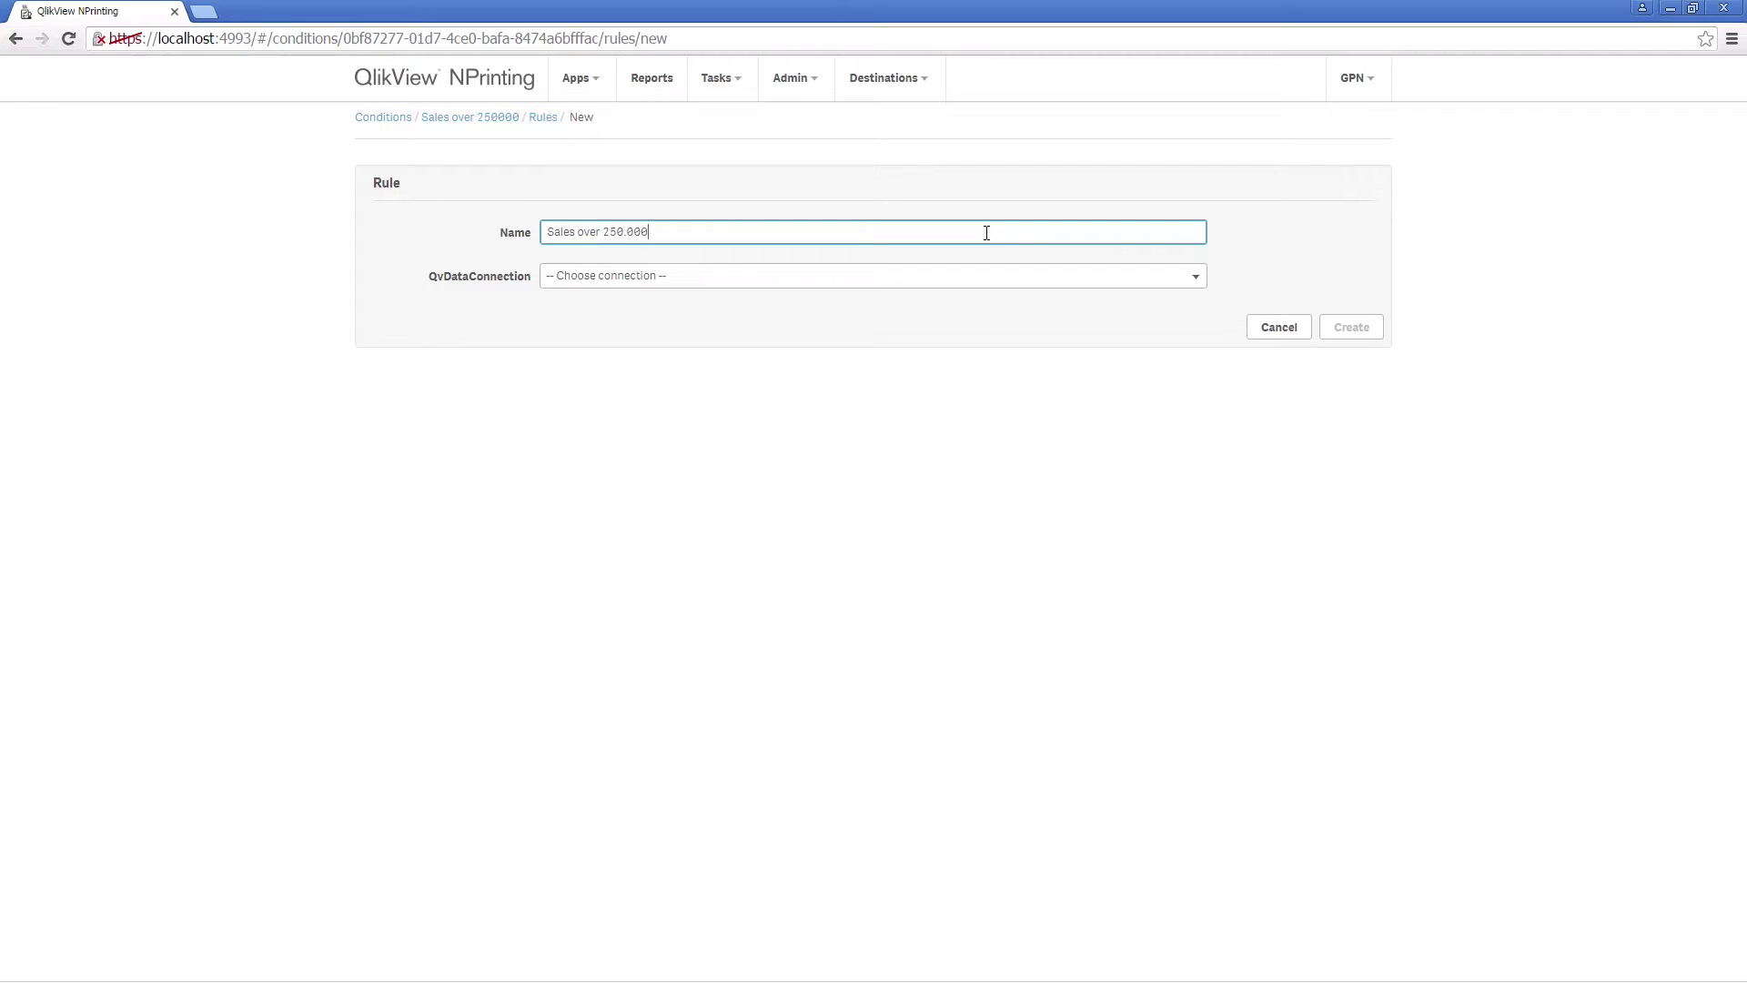
{"action": "left_click", "coordinate": [978, 274]}
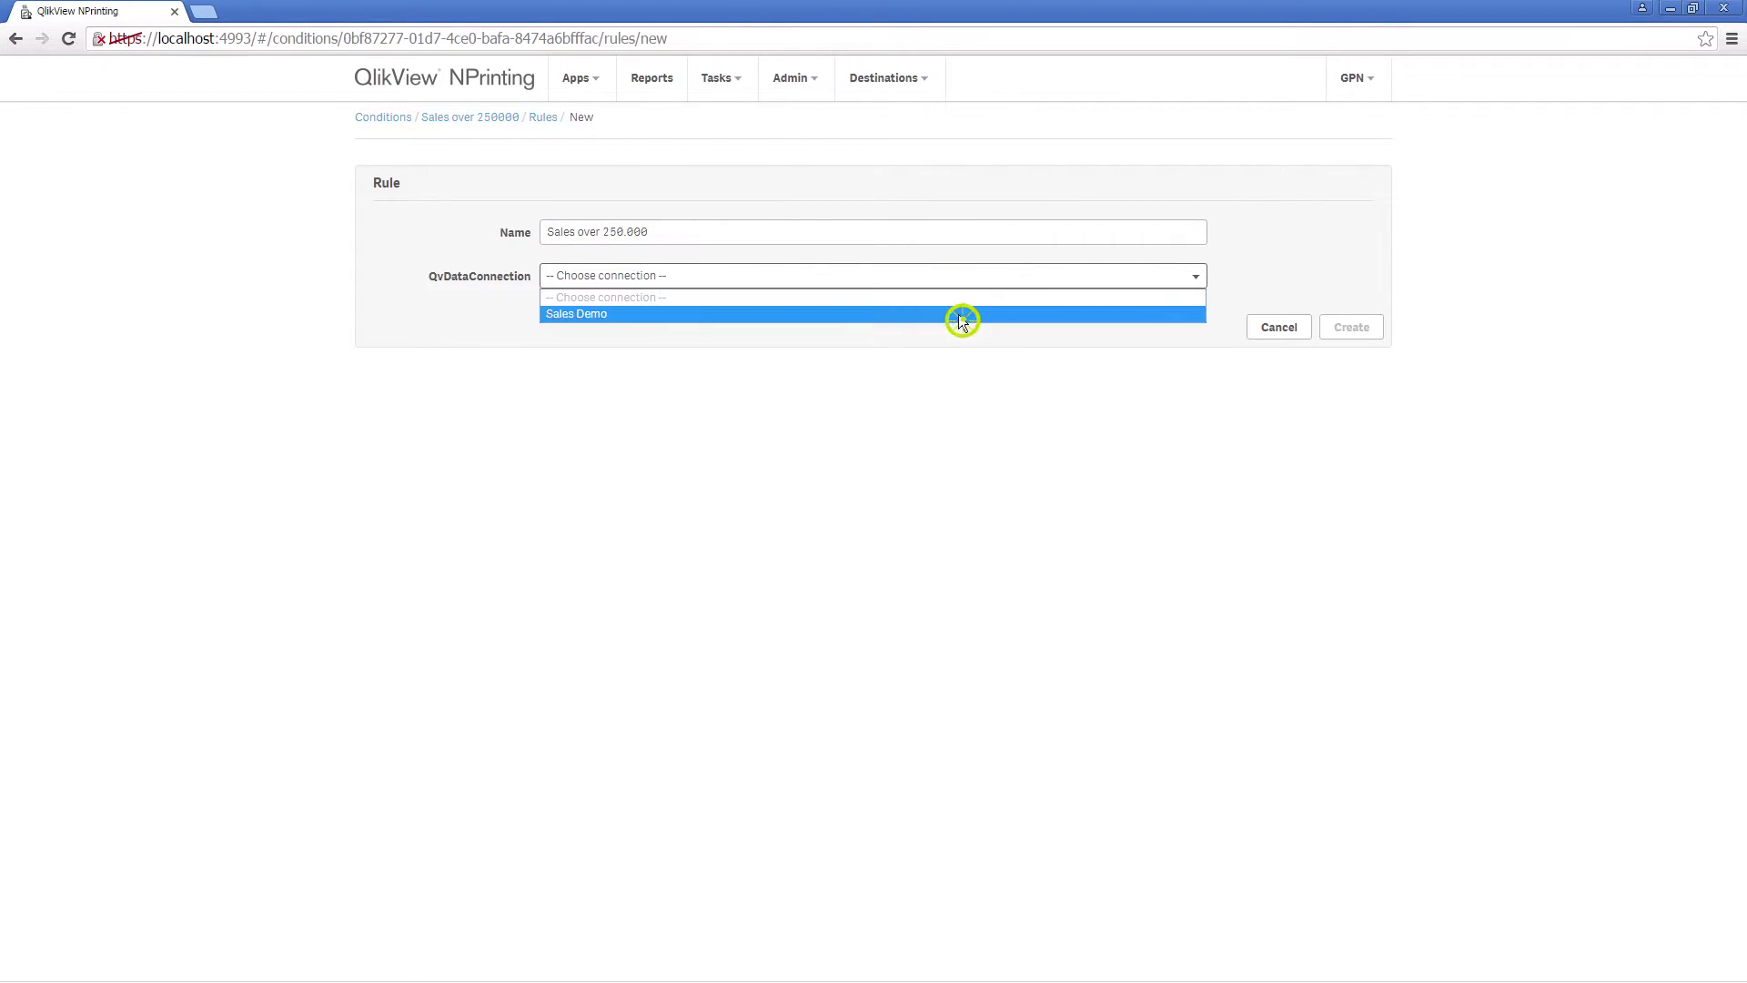
{"action": "left_click", "coordinate": [988, 312]}
- Inspect the value type, chart list and has-values options, leaving Chart as the type
{"action": "left_click", "coordinate": [508, 374]}
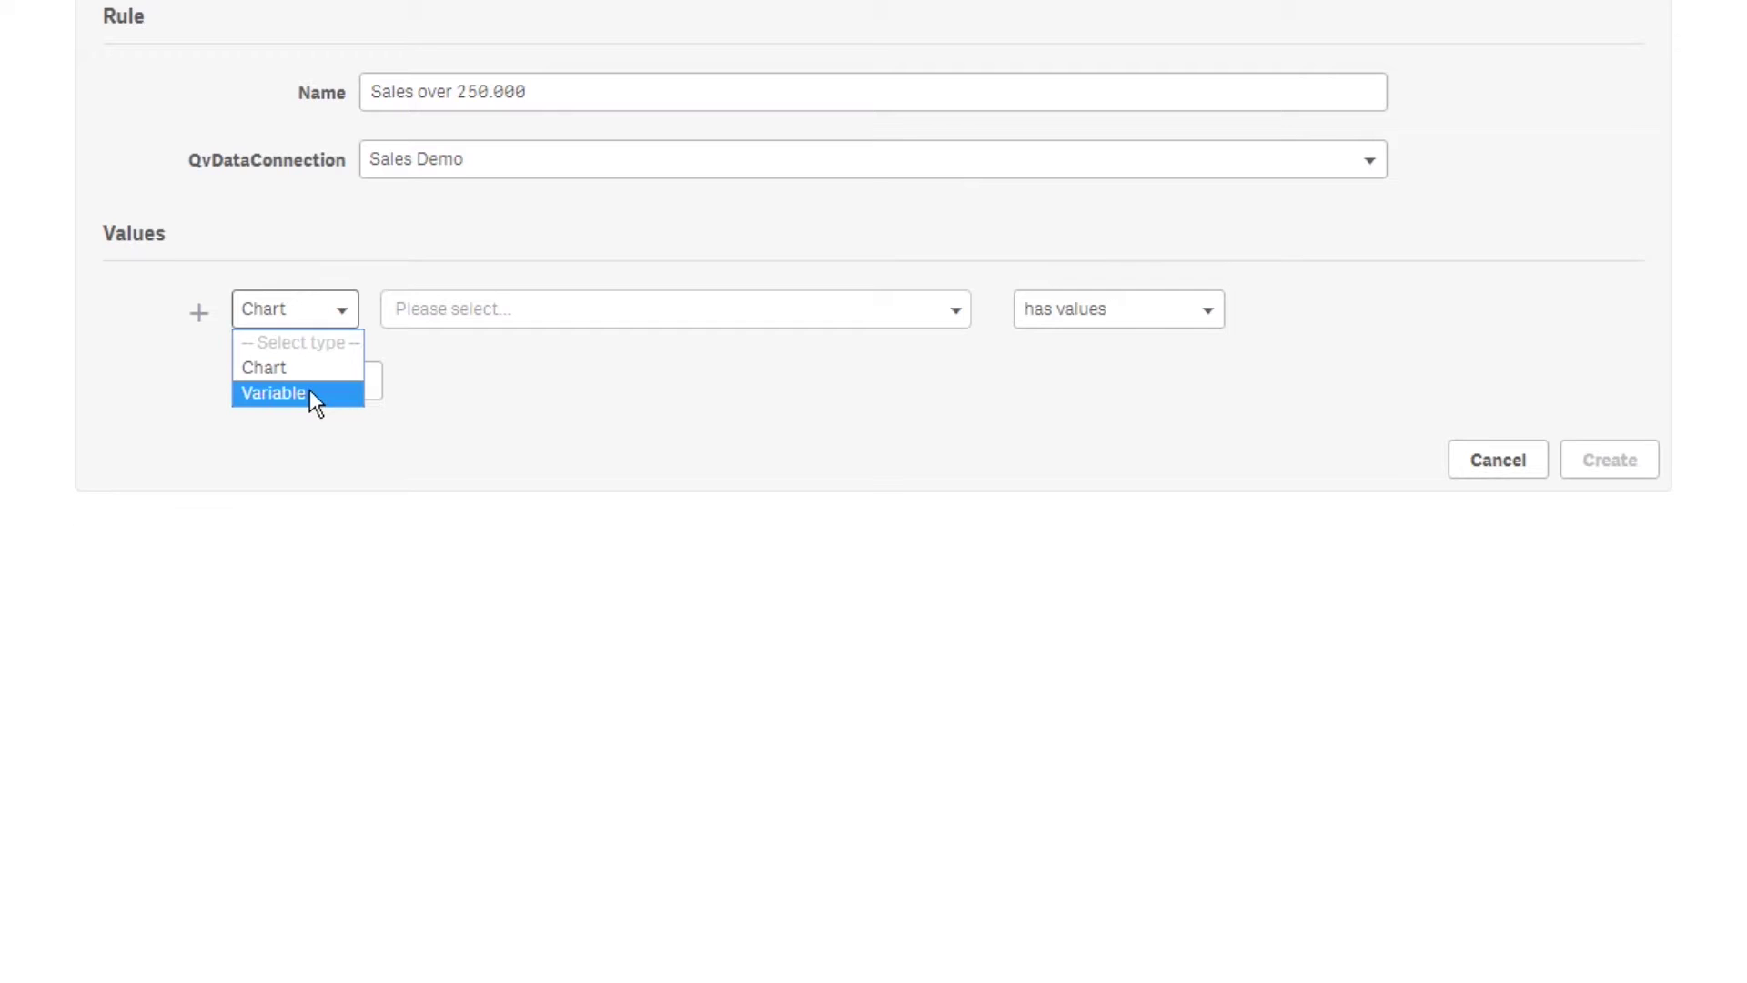
{"action": "left_click", "coordinate": [305, 303]}
{"action": "left_click", "coordinate": [542, 319]}
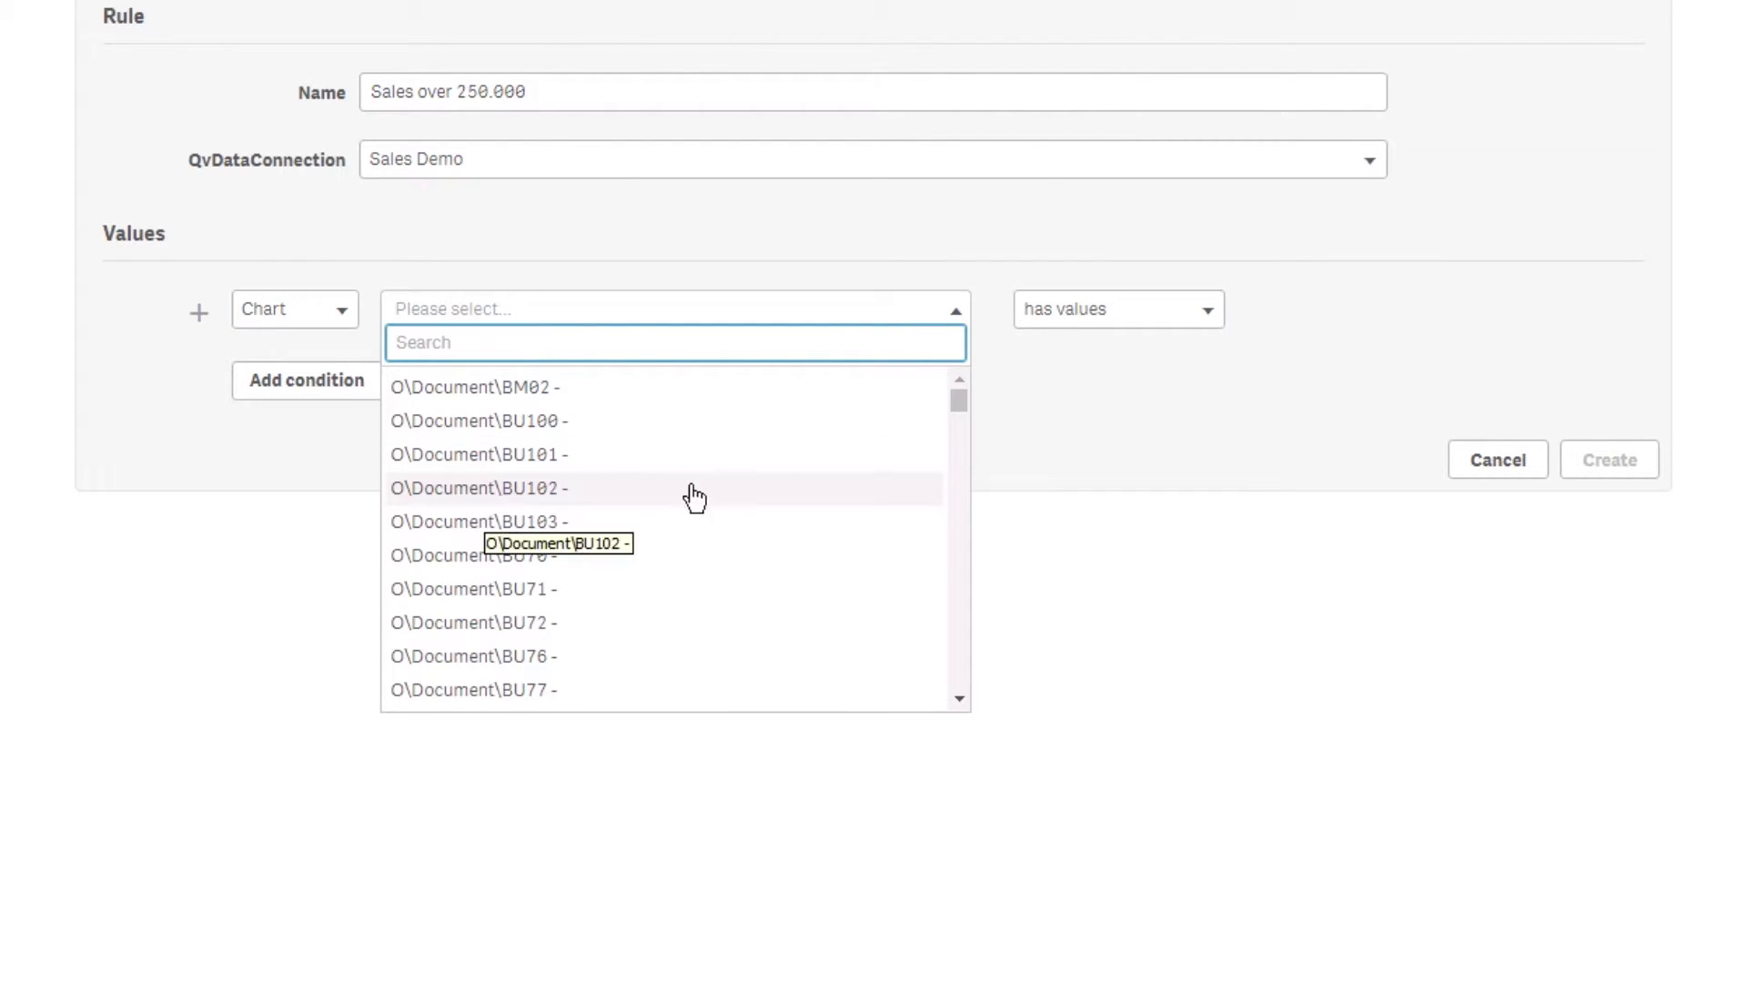
{"action": "left_click", "coordinate": [1072, 312]}
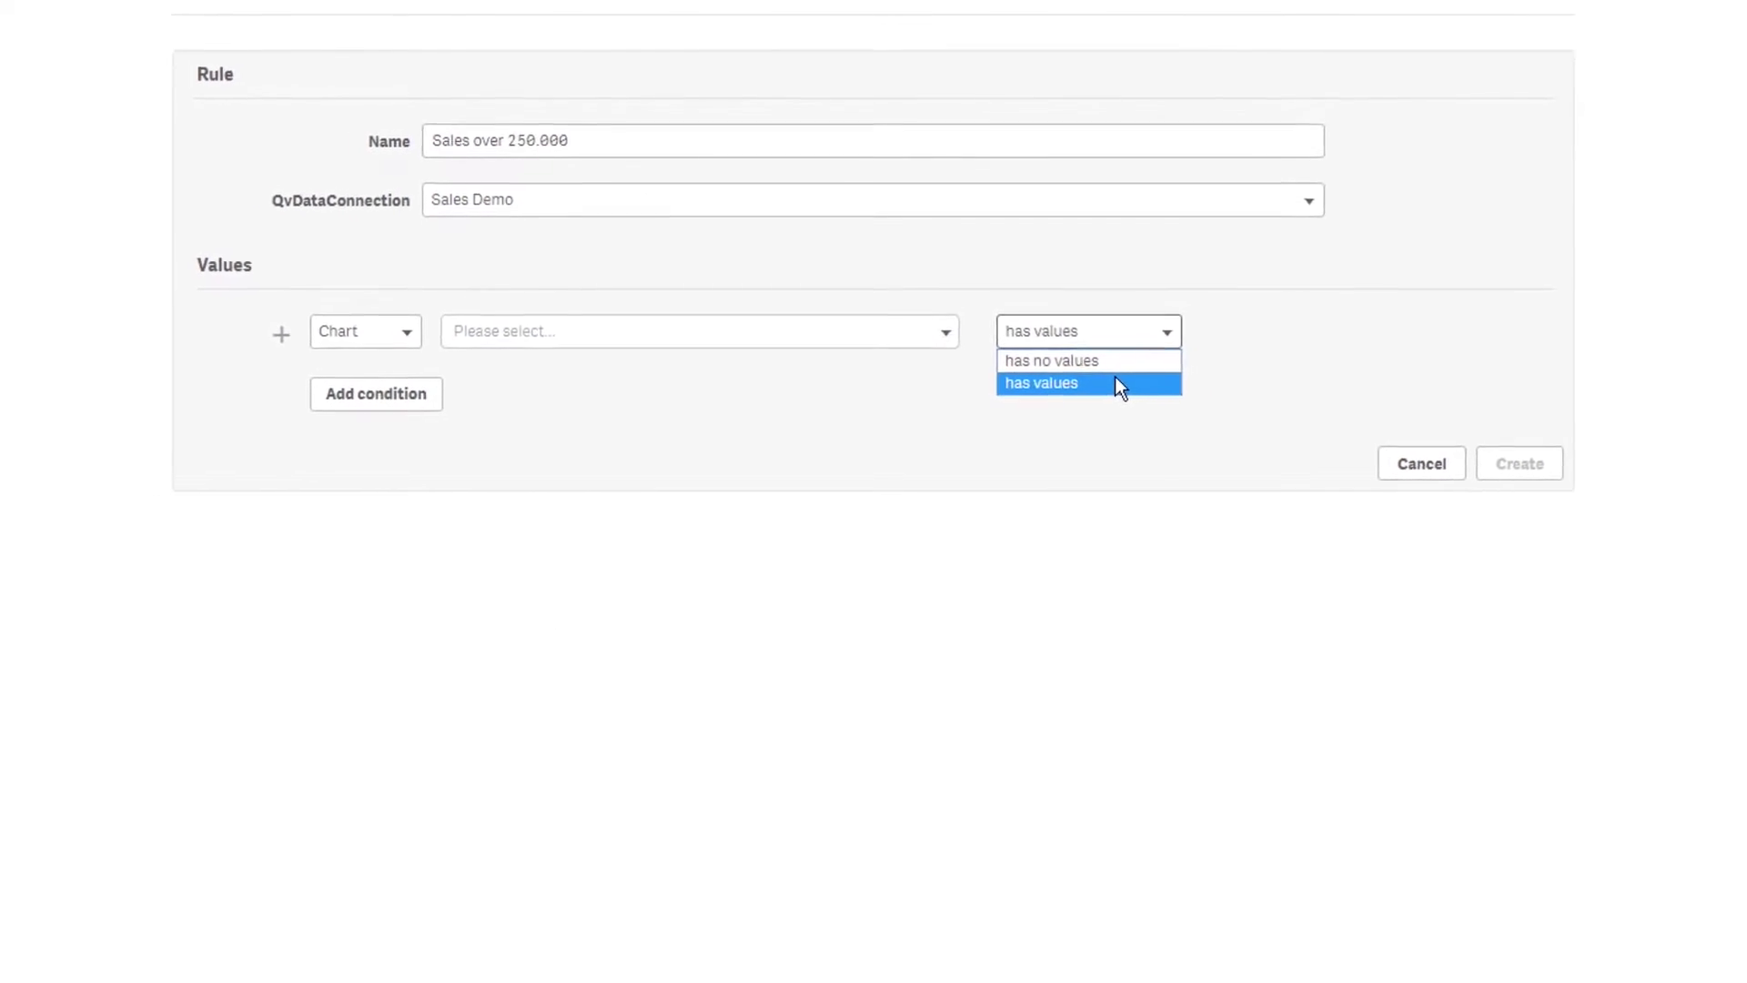
- Switch the rule's value type to Variable and select vTotalSales
{"action": "left_click", "coordinate": [480, 376]}
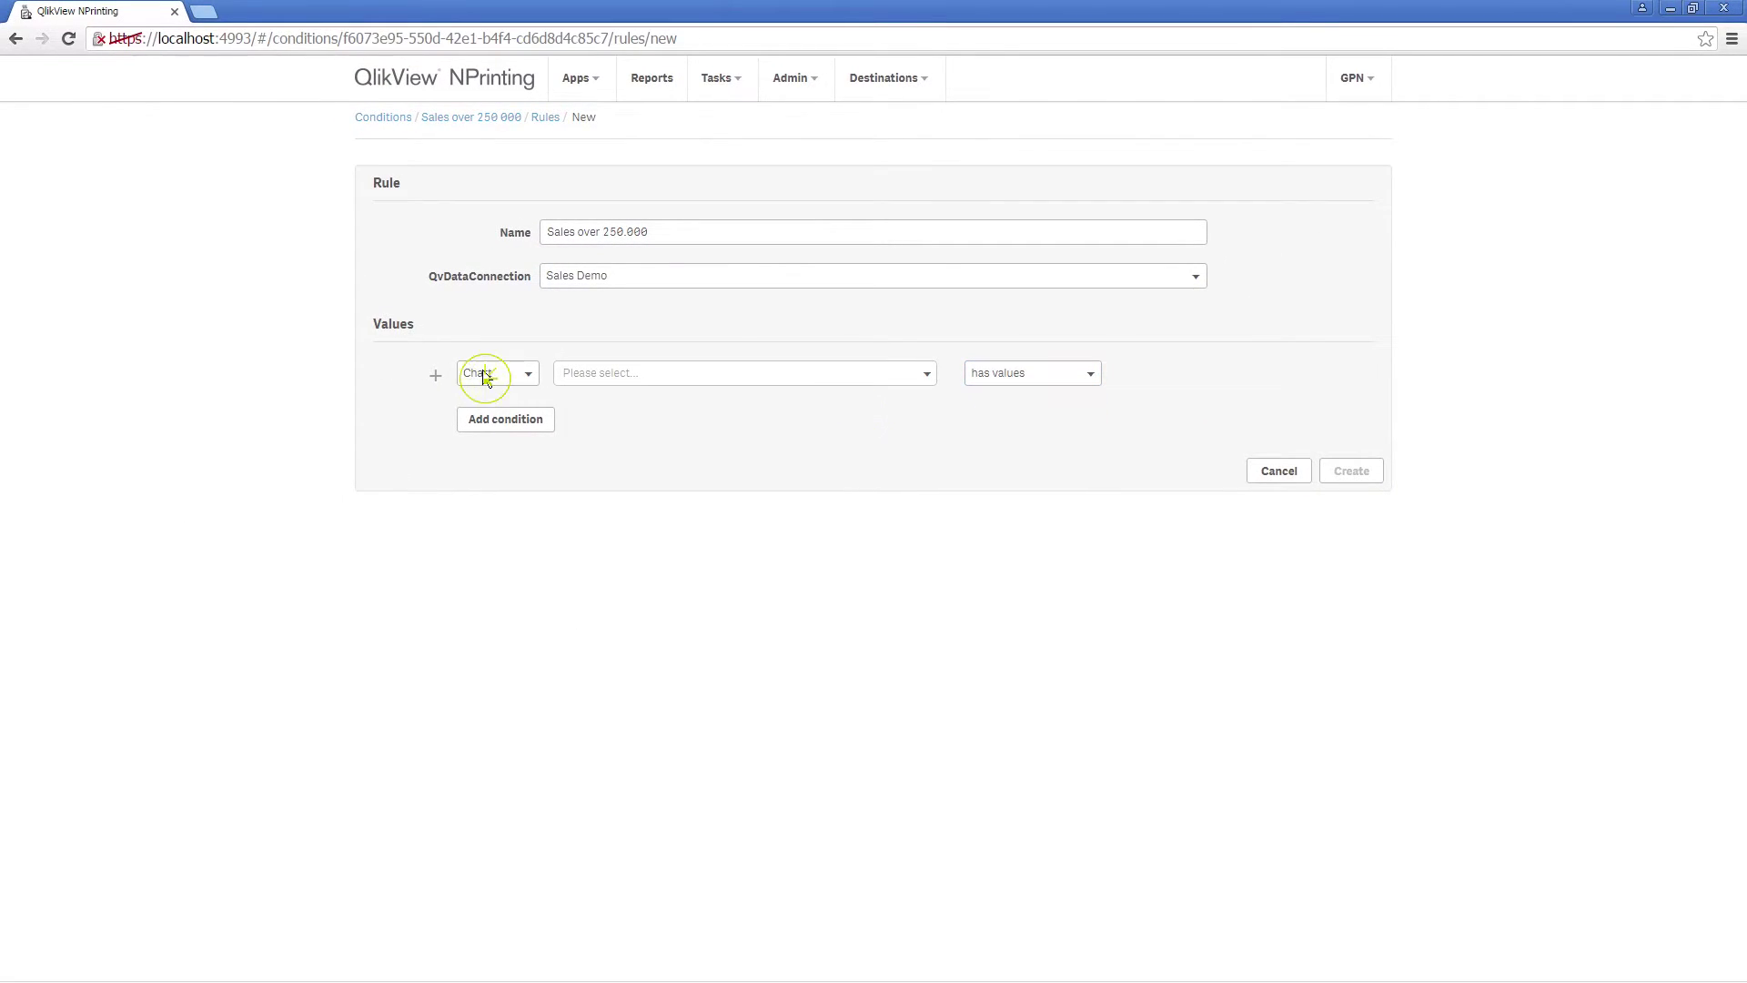
{"action": "left_click", "coordinate": [475, 421]}
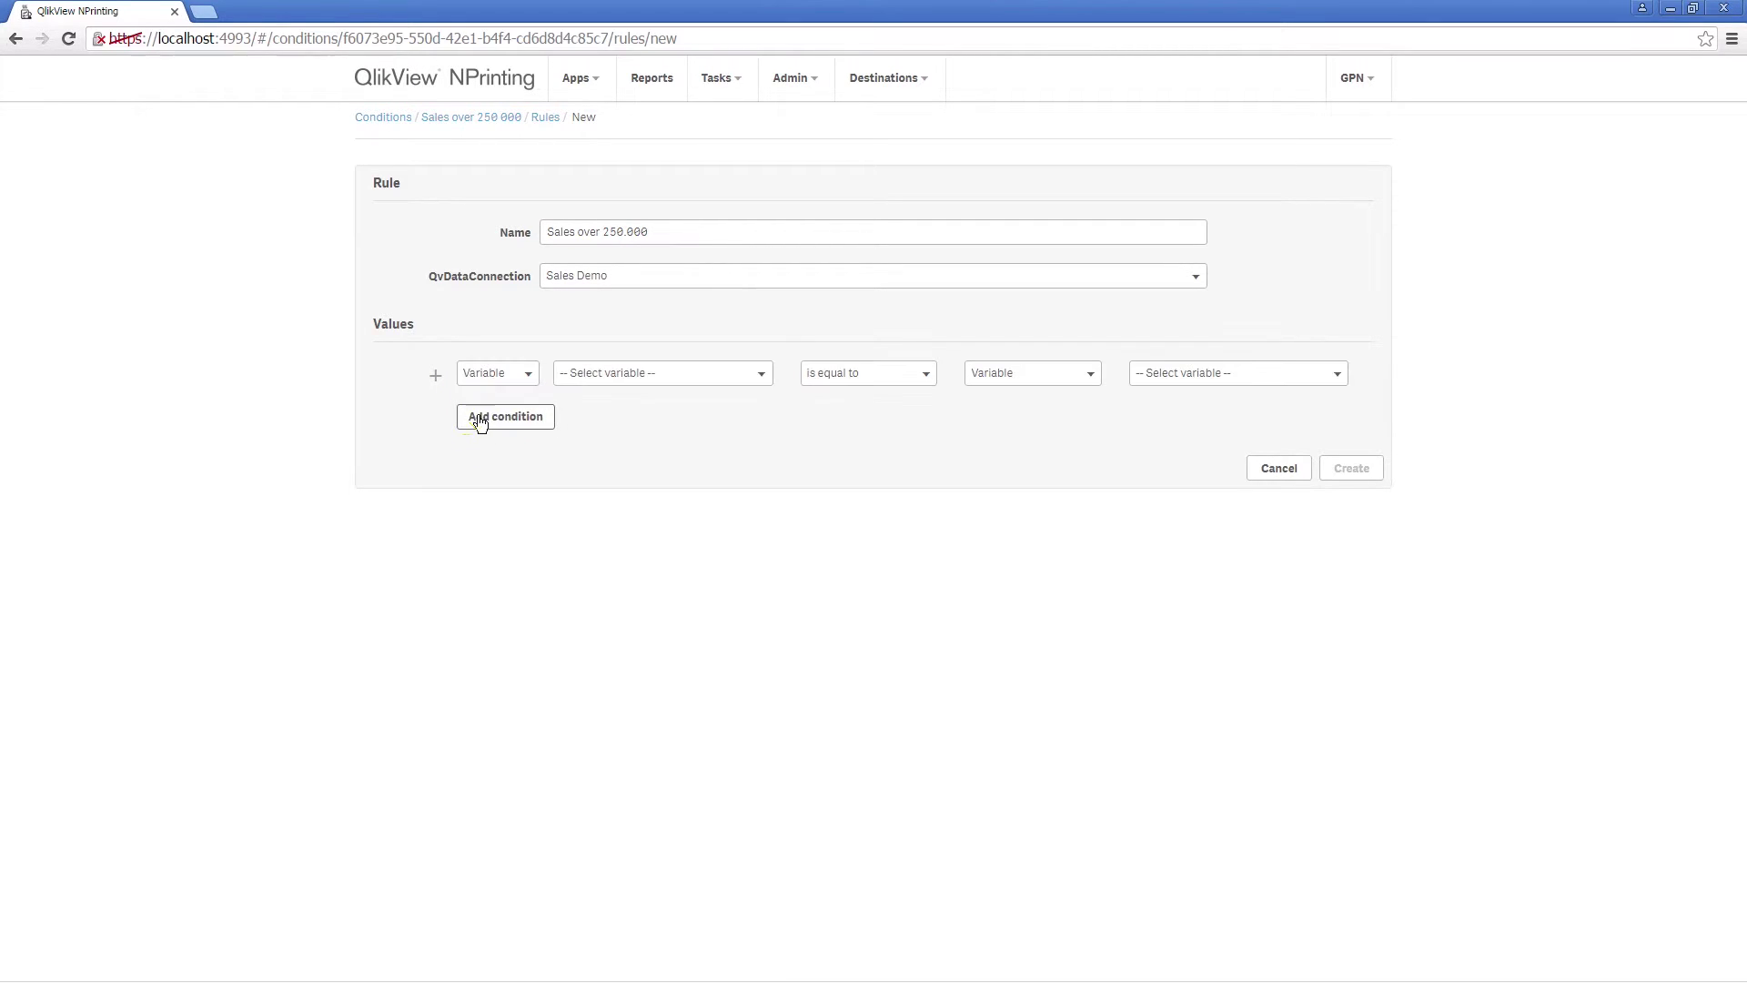
{"action": "left_click", "coordinate": [622, 372]}
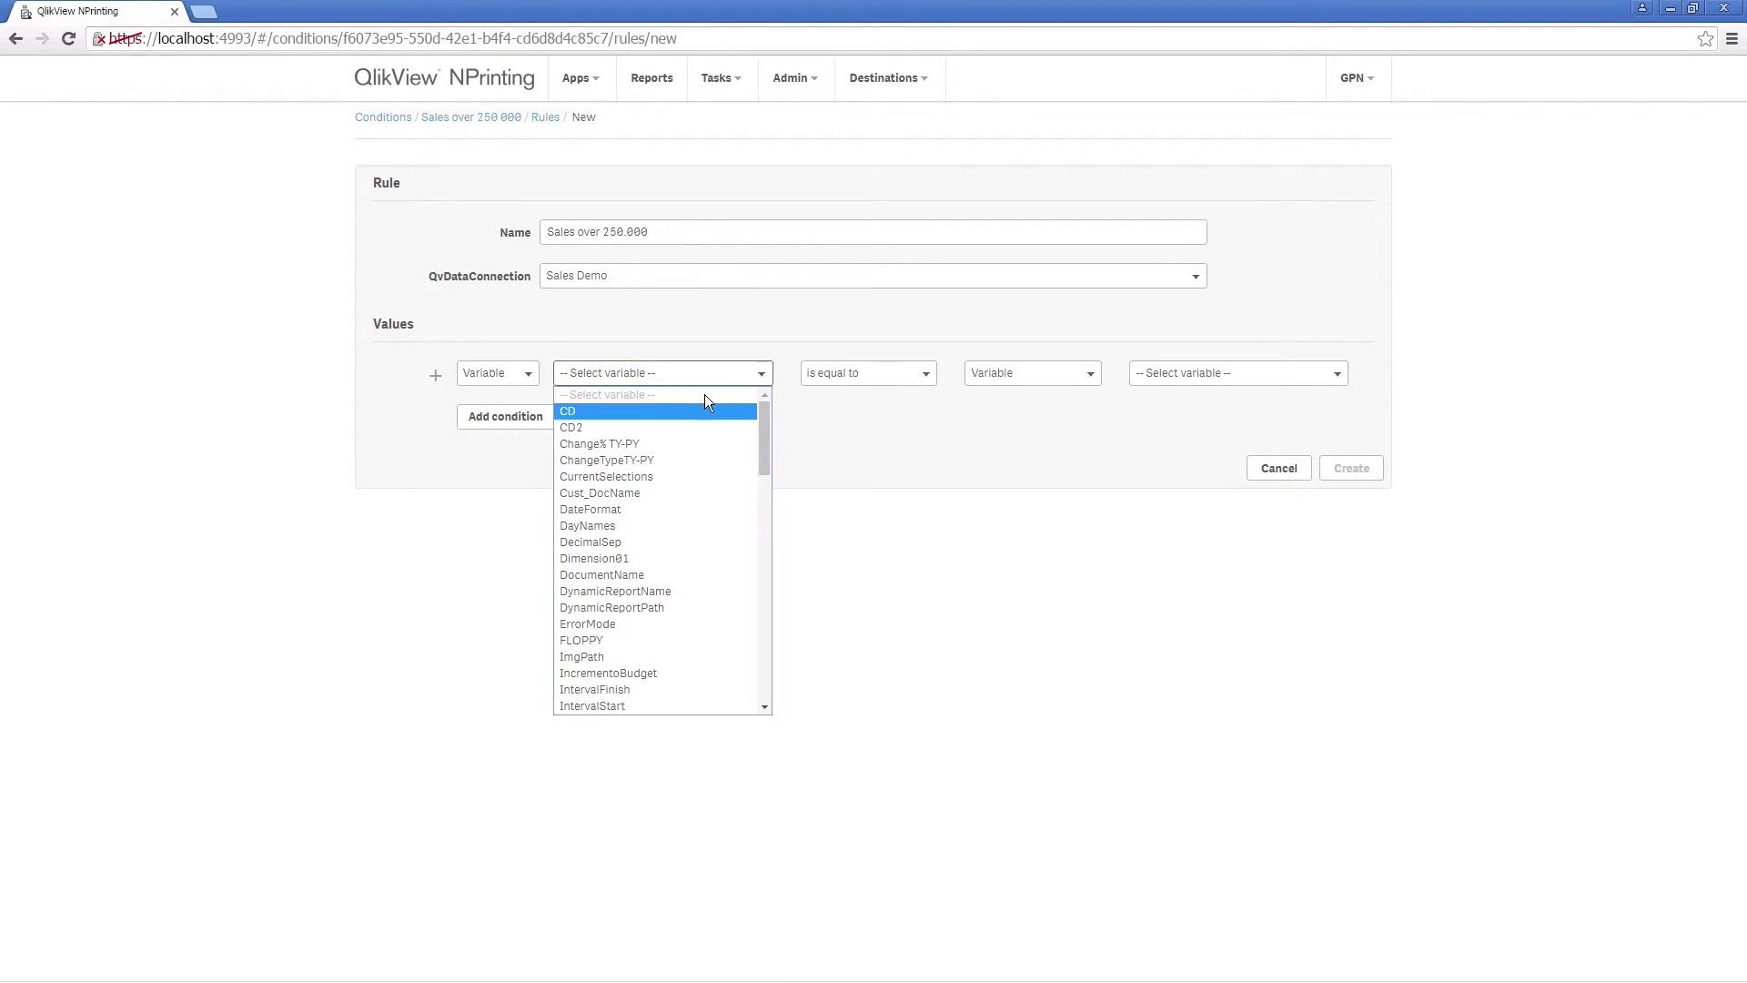
{"action": "left_click", "coordinate": [1016, 376]}
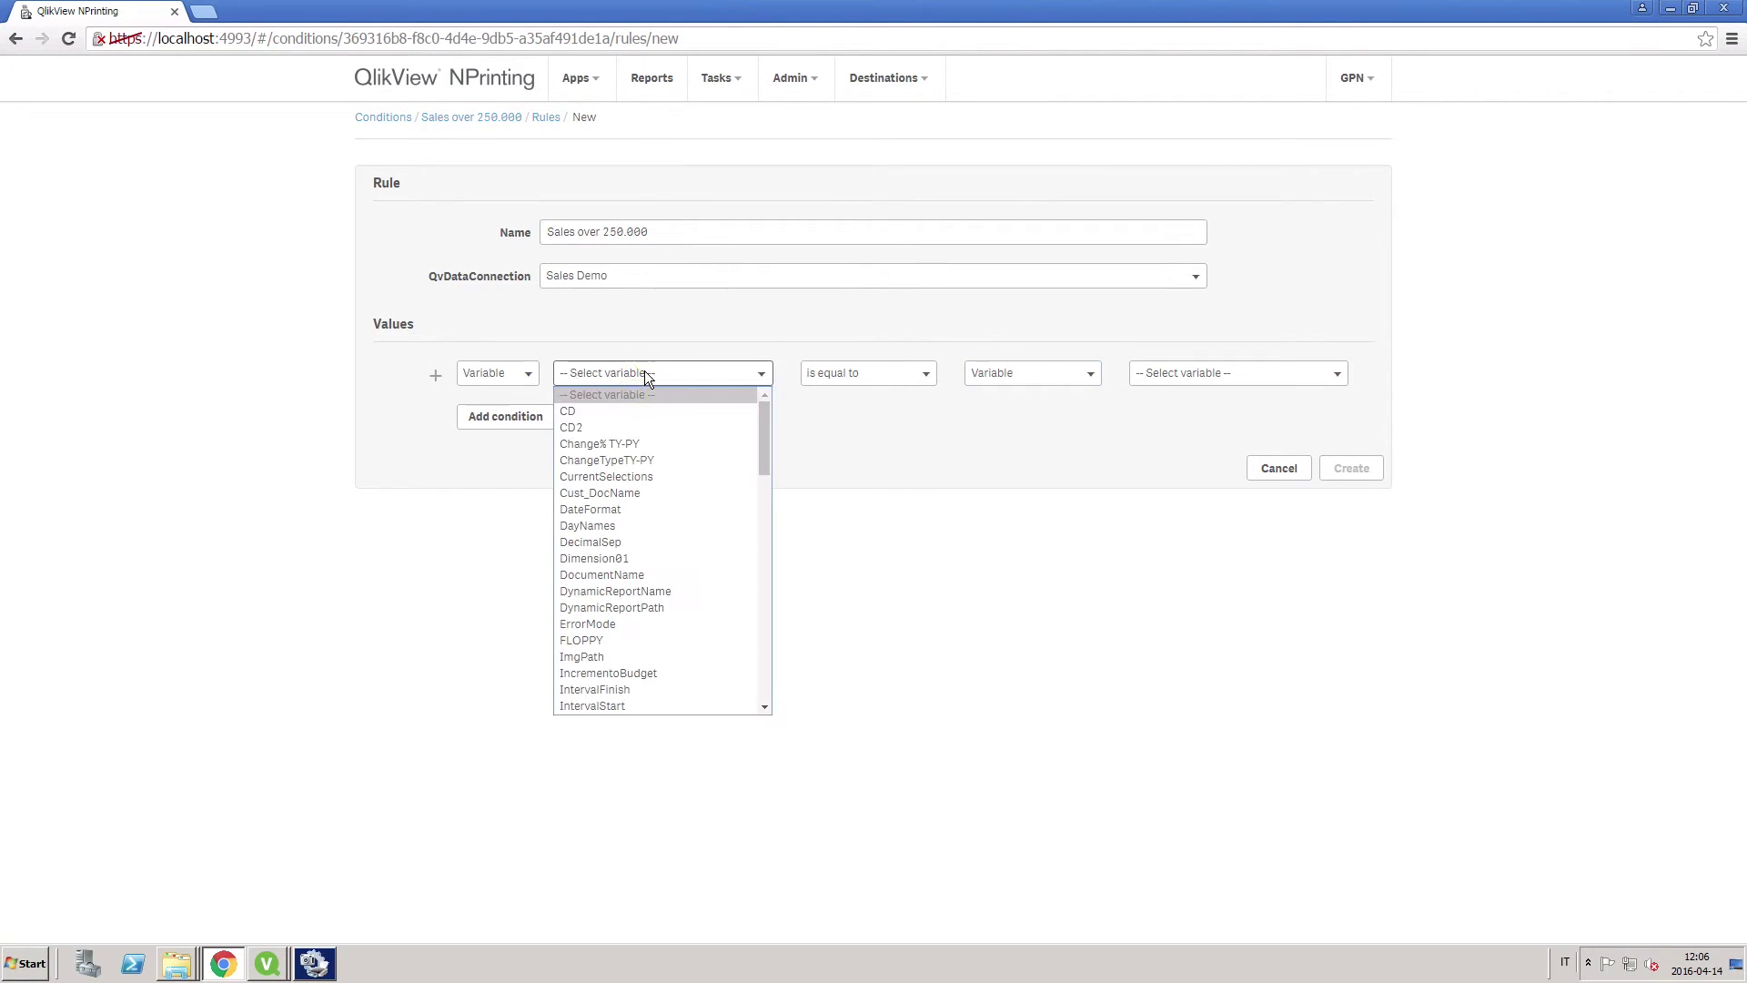
{"action": "left_click_drag", "start_coordinate": [764, 437], "coordinate": [760, 709]}
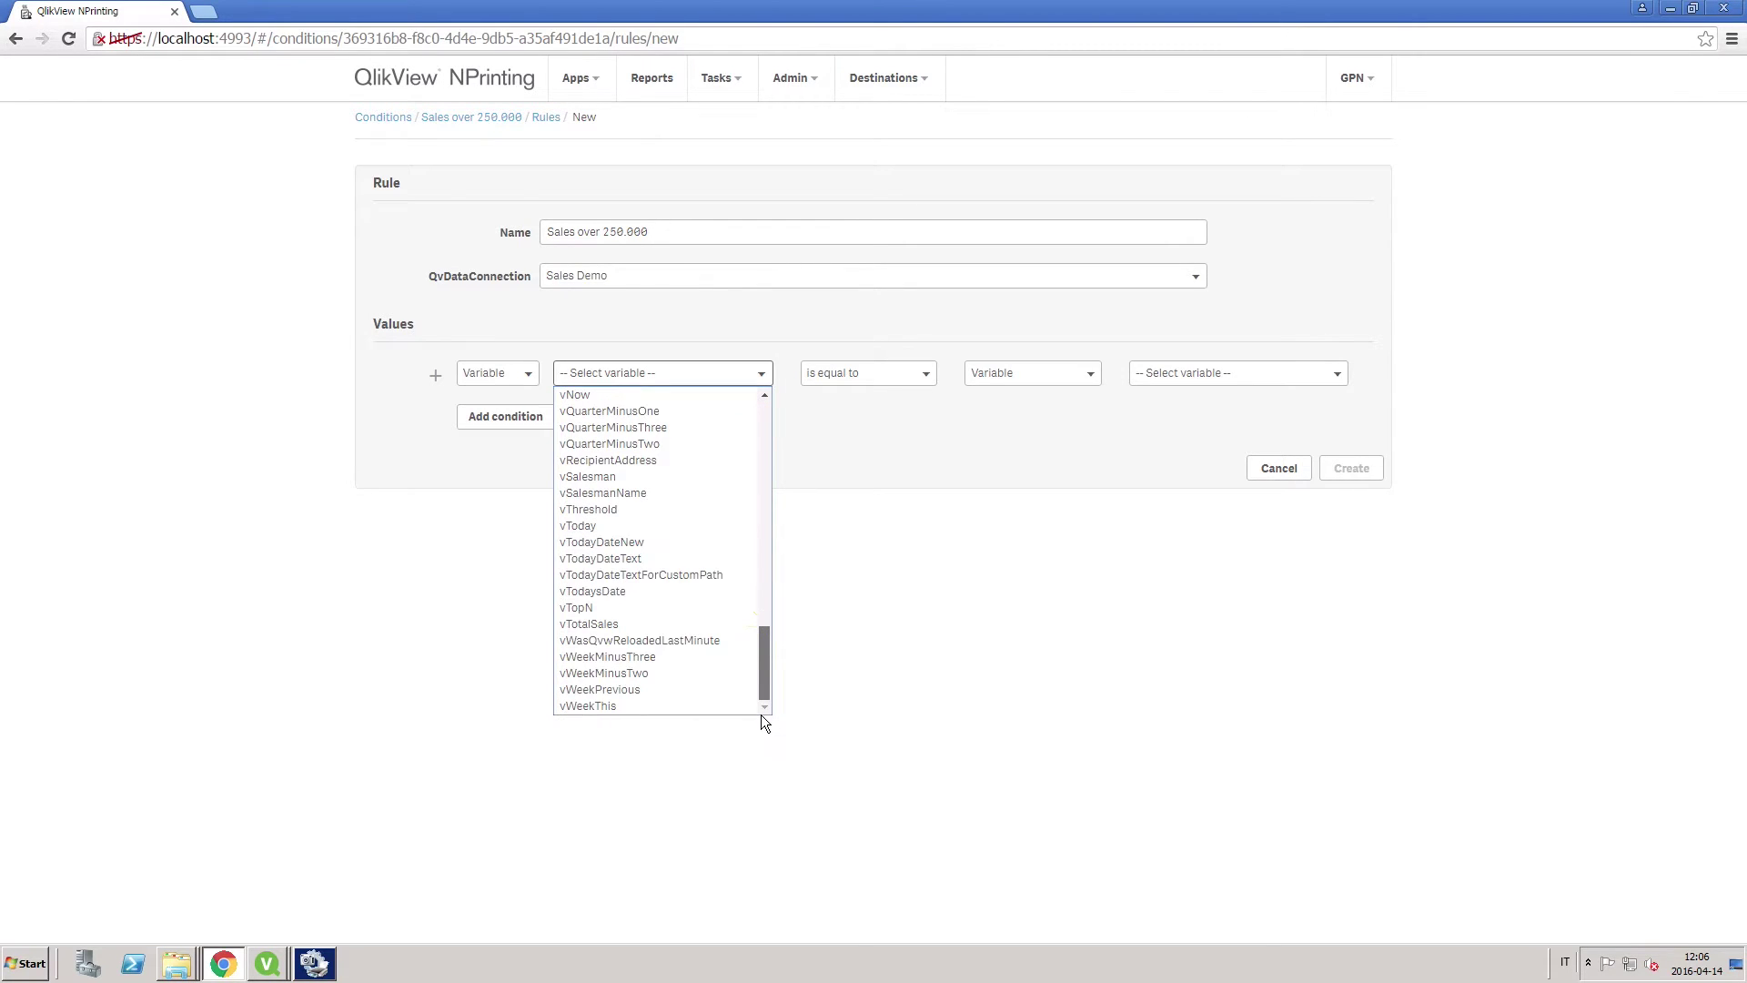
{"action": "left_click", "coordinate": [616, 625]}
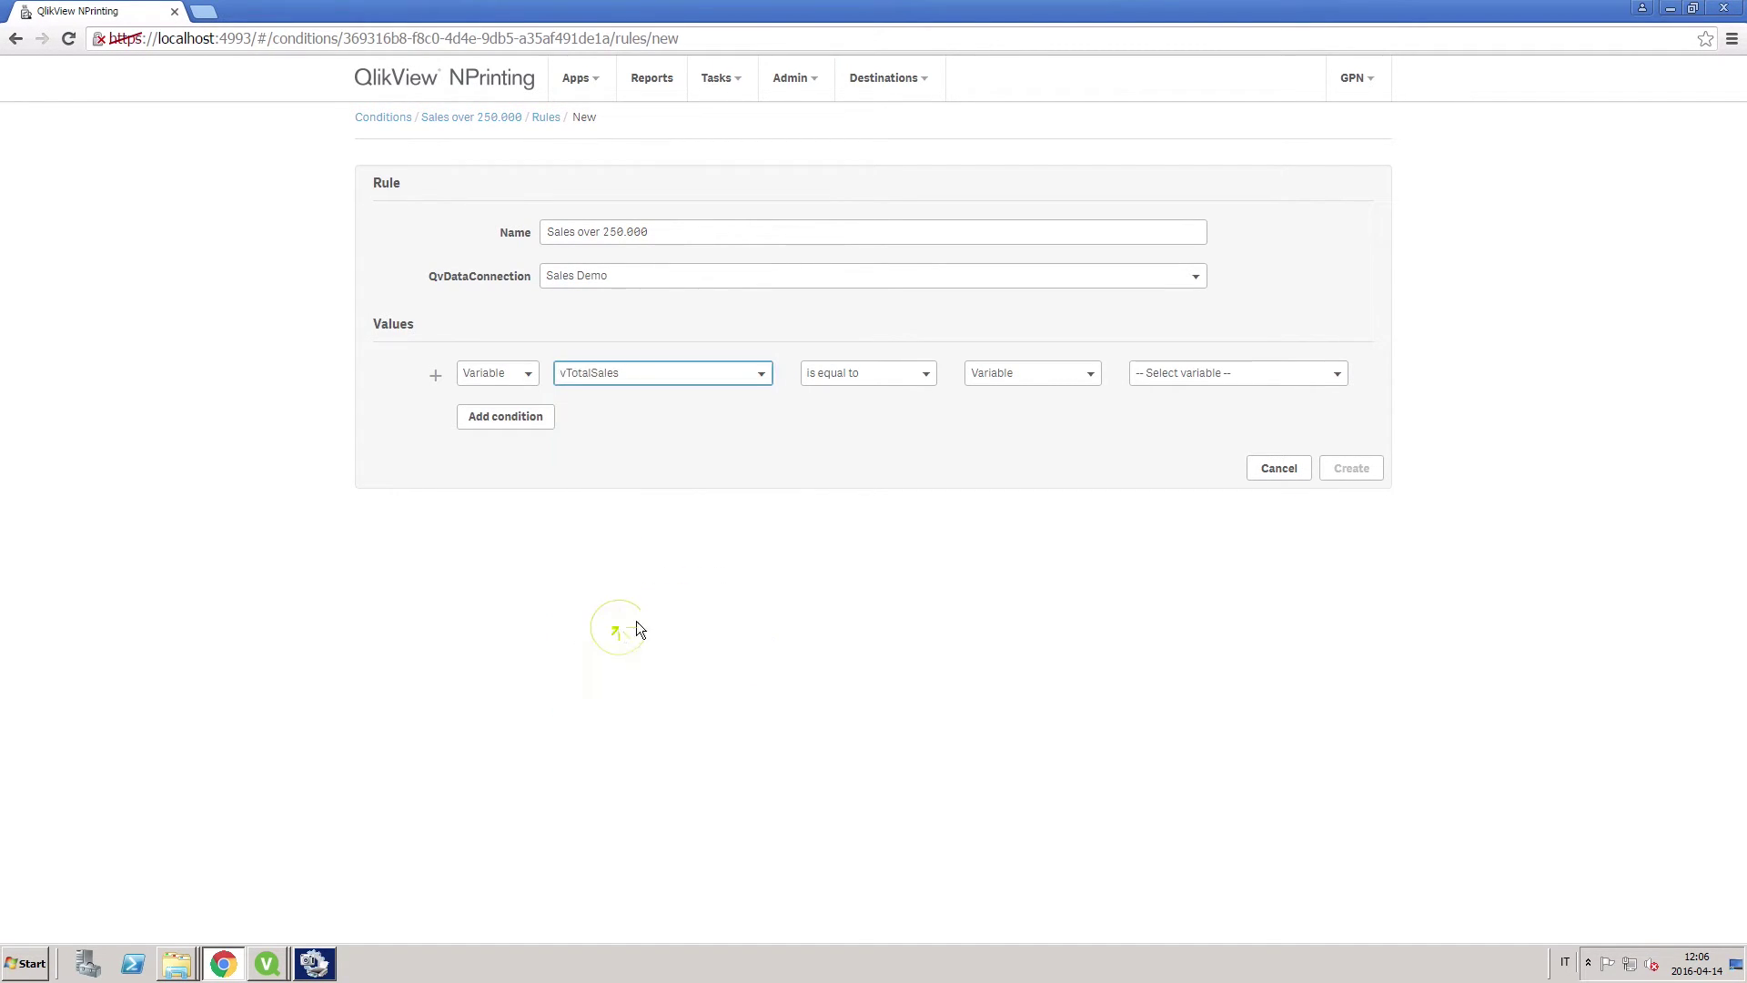
- Require vTotalSales to be greater than the constant 250000 and create the rule
{"action": "left_click", "coordinate": [887, 376]}
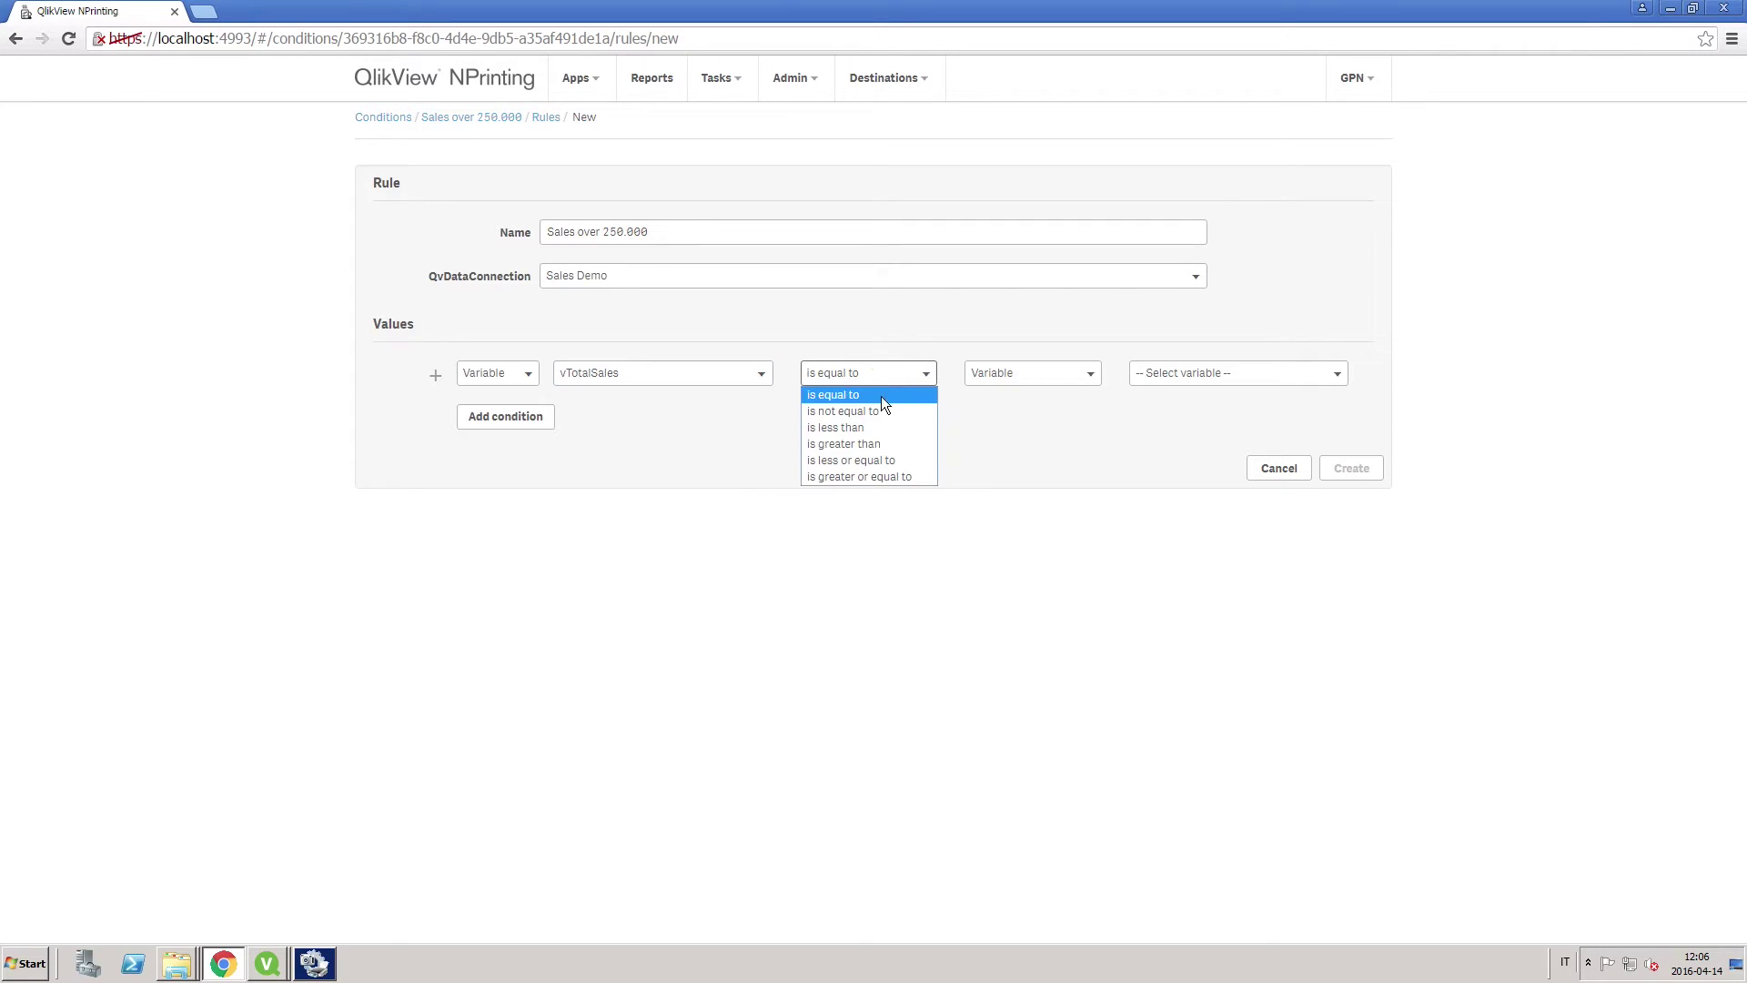
{"action": "left_click", "coordinate": [846, 445]}
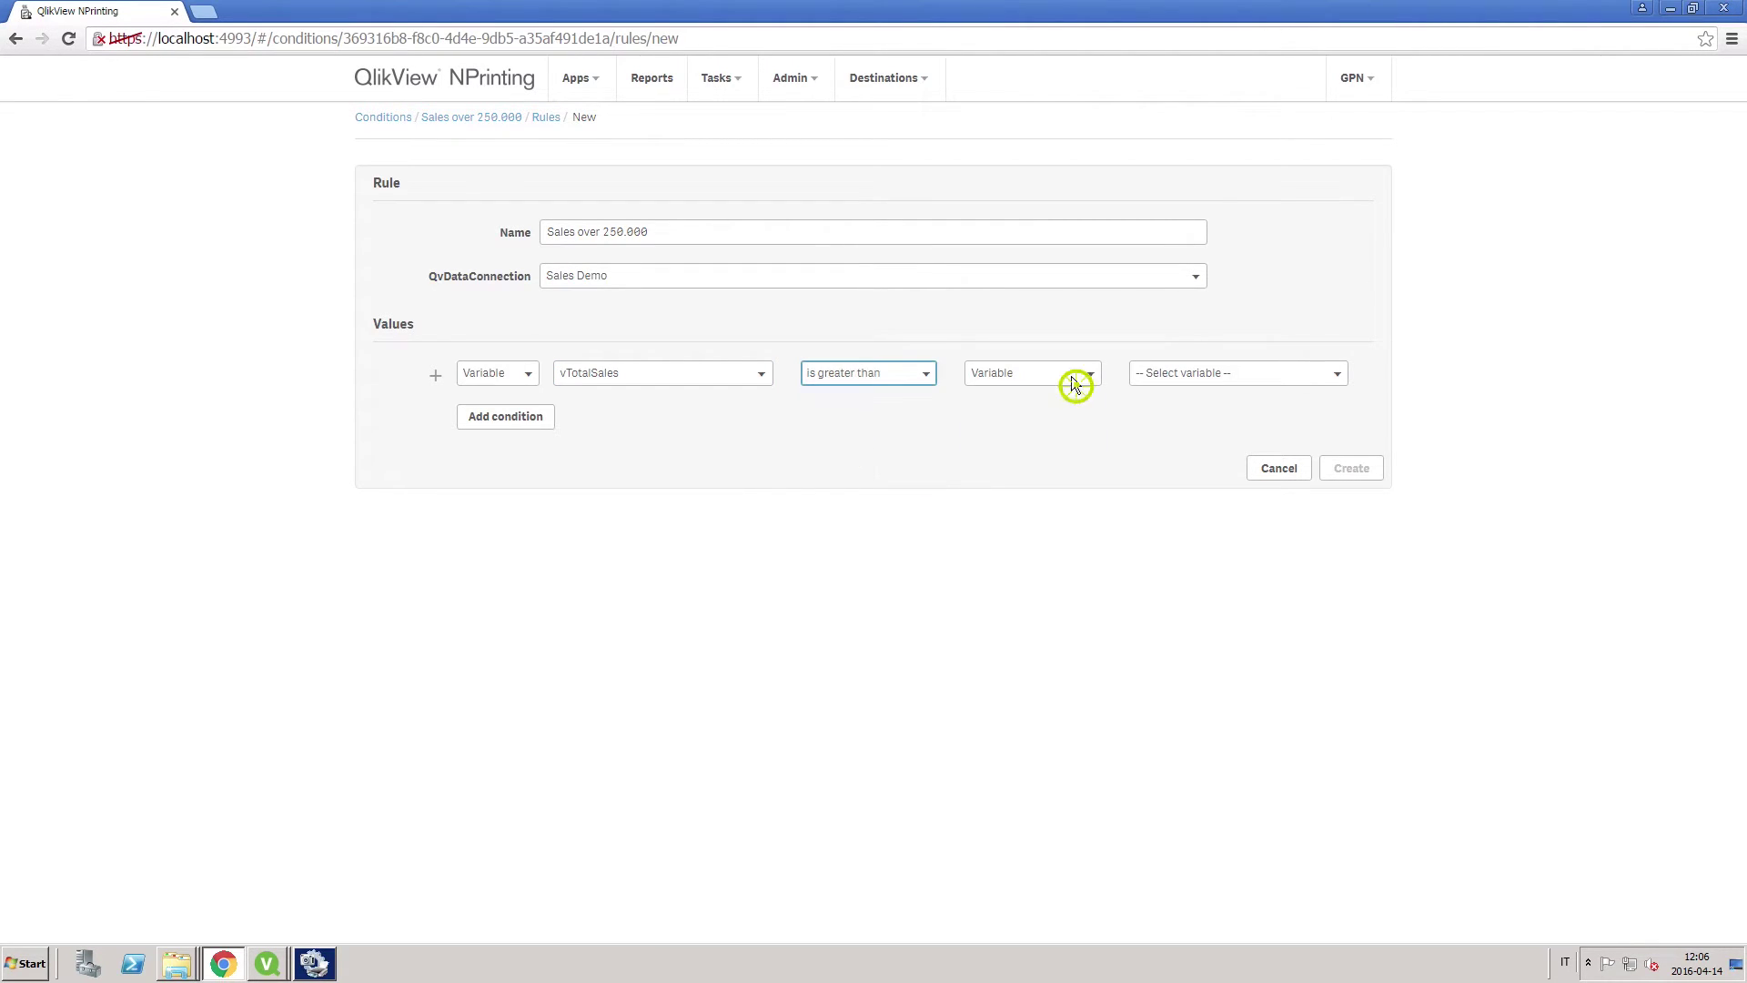
{"action": "left_click", "coordinate": [1031, 374]}
{"action": "left_click", "coordinate": [1033, 444]}
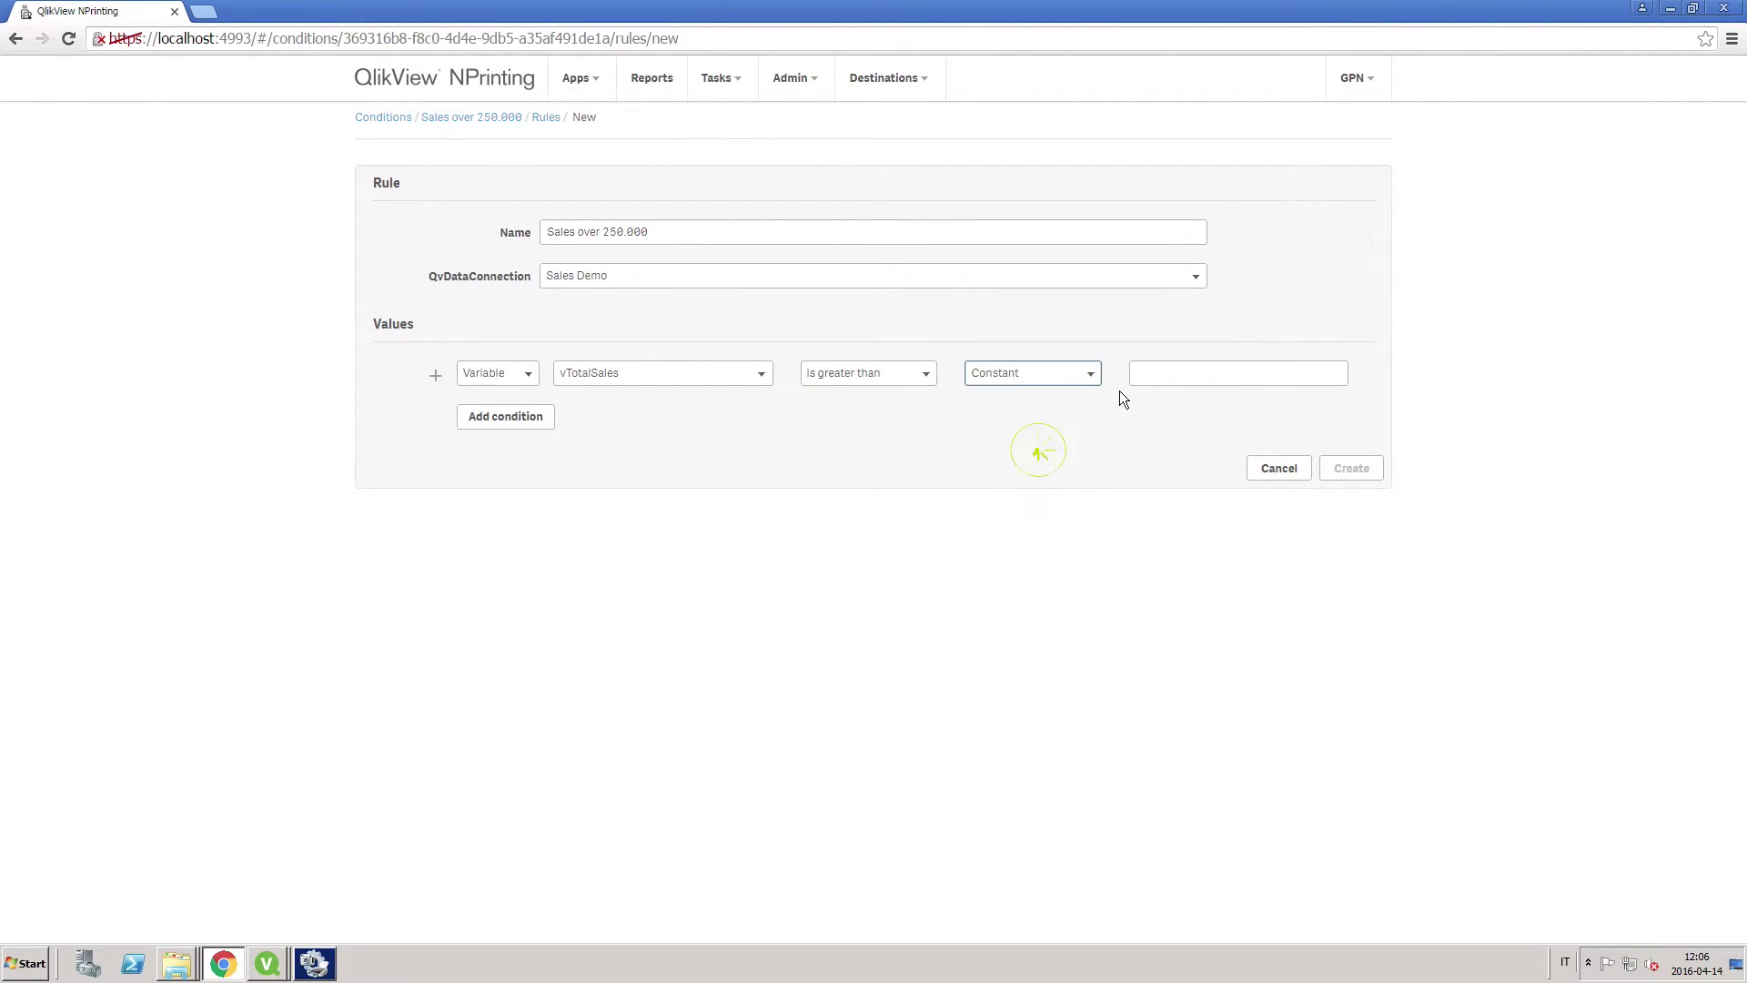
{"action": "left_click", "coordinate": [1158, 373]}
{"action": "type", "text": "250000"}
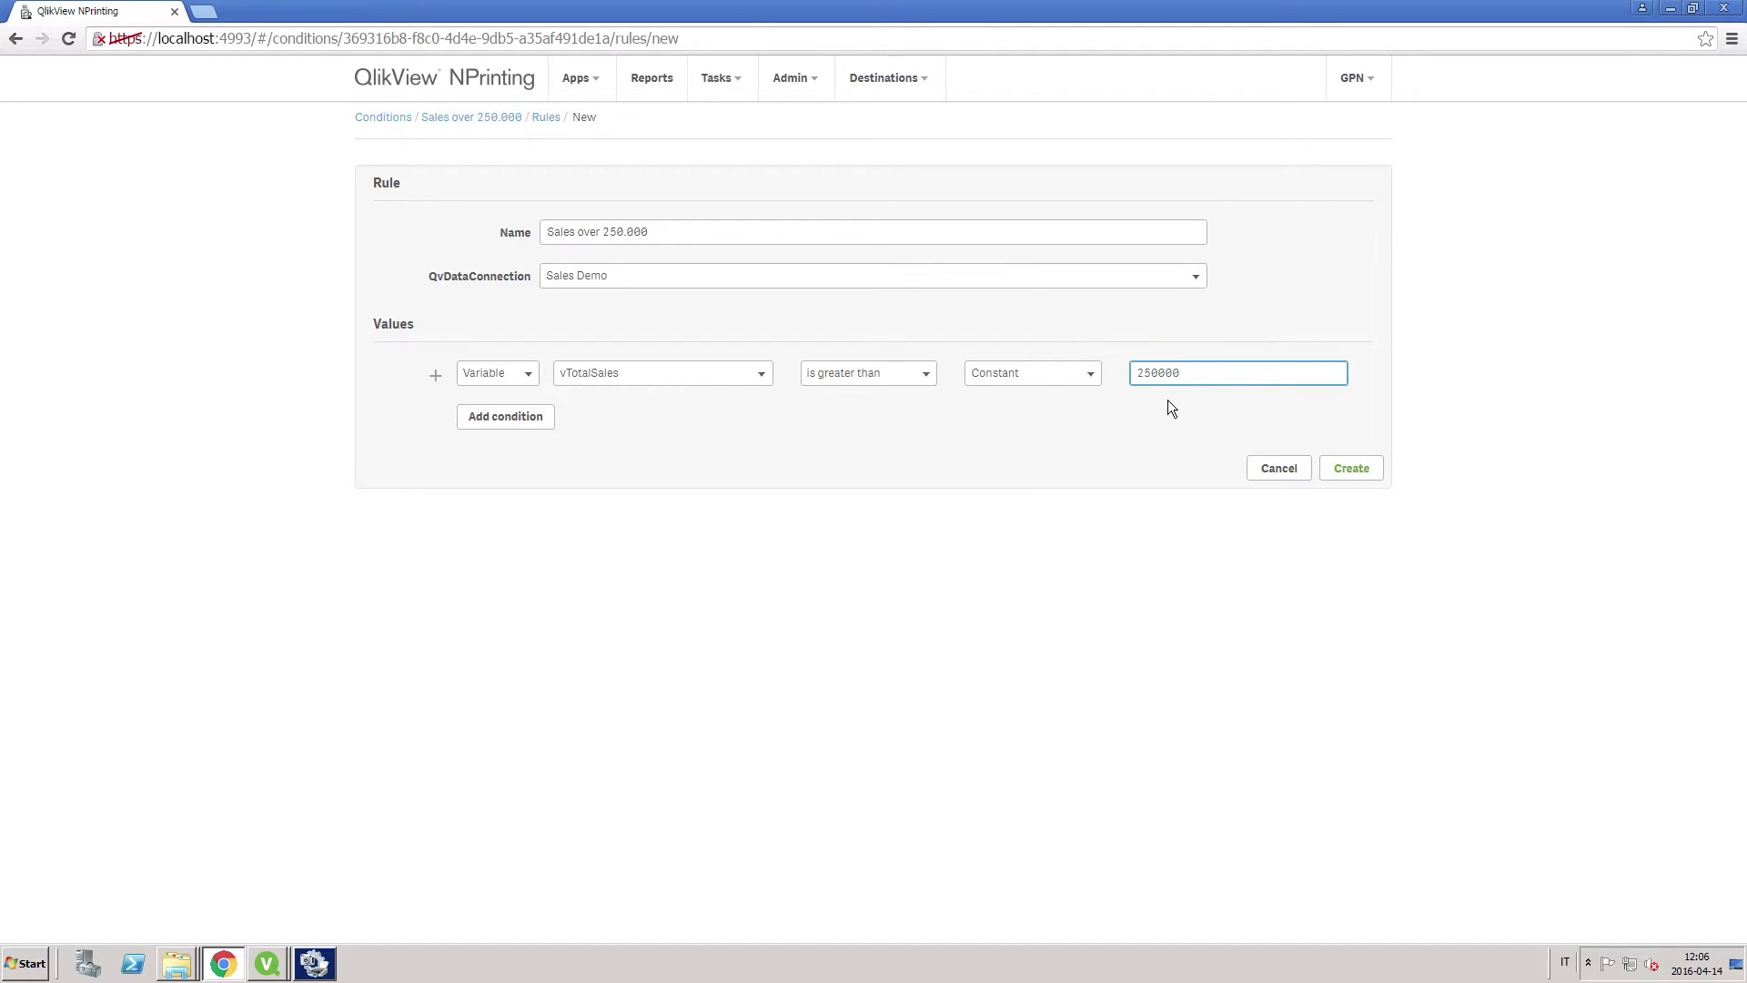
{"action": "left_click", "coordinate": [1351, 468]}
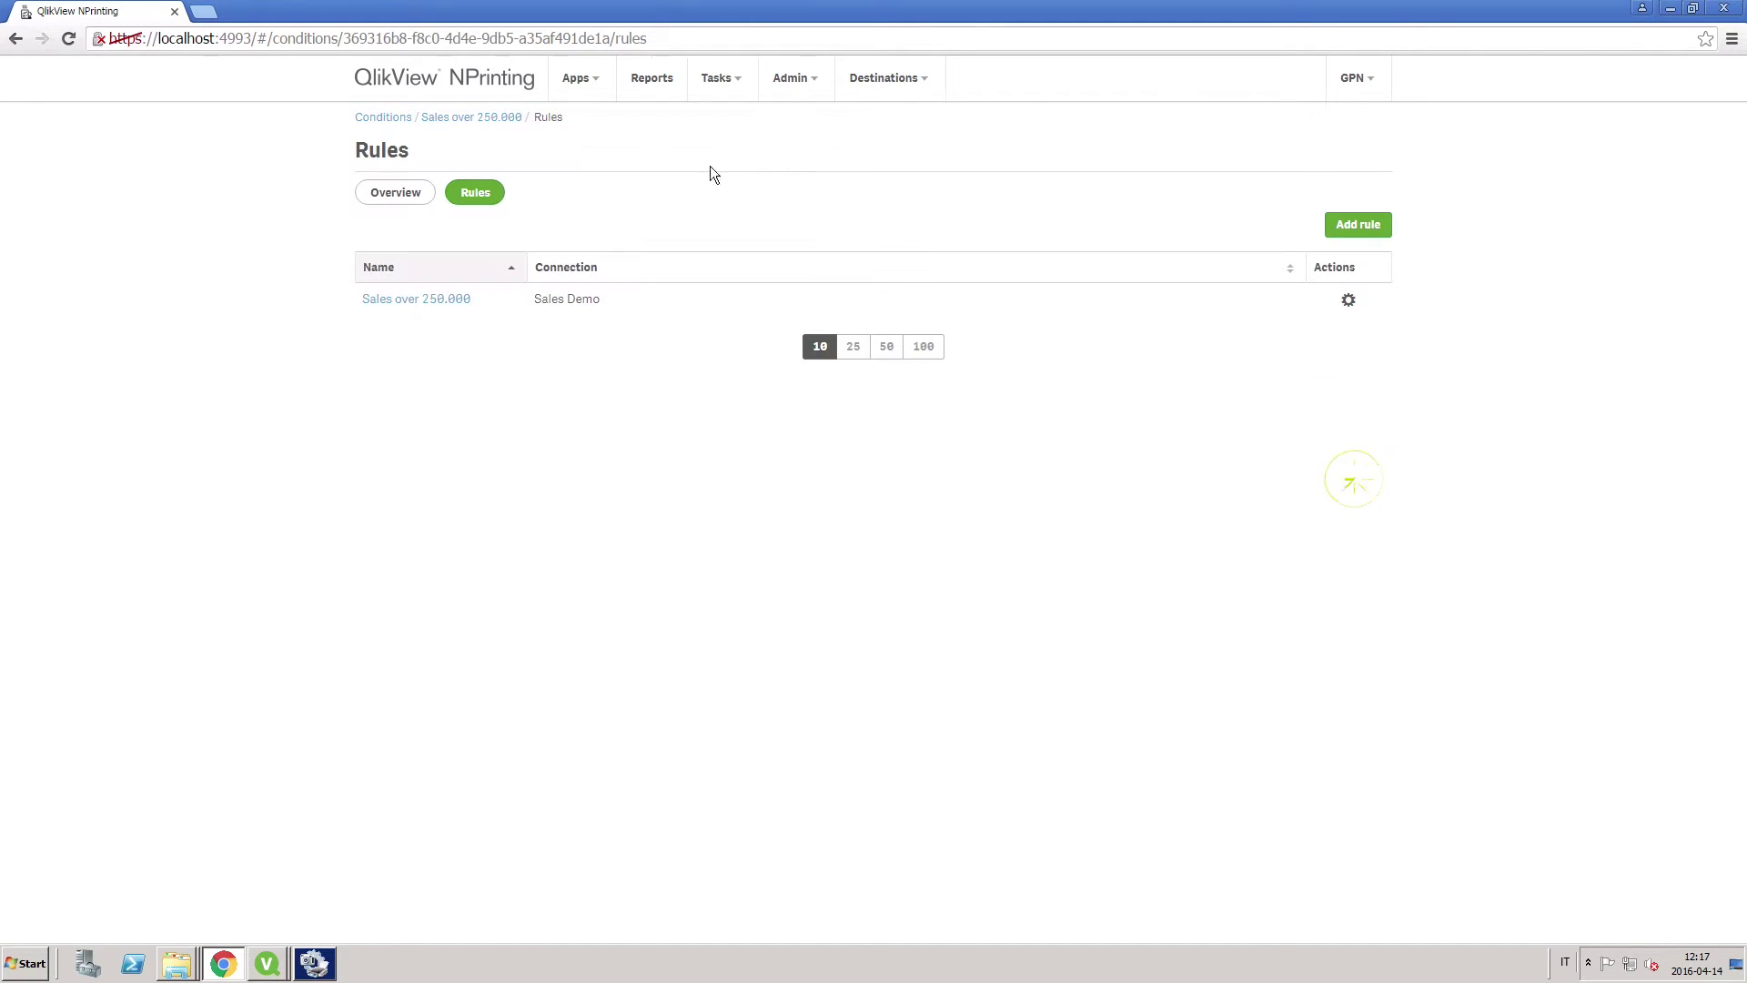
- Back on the conditions list, create 'Sales by Country has data' for the Sales2016 app
{"action": "left_click", "coordinate": [383, 117]}
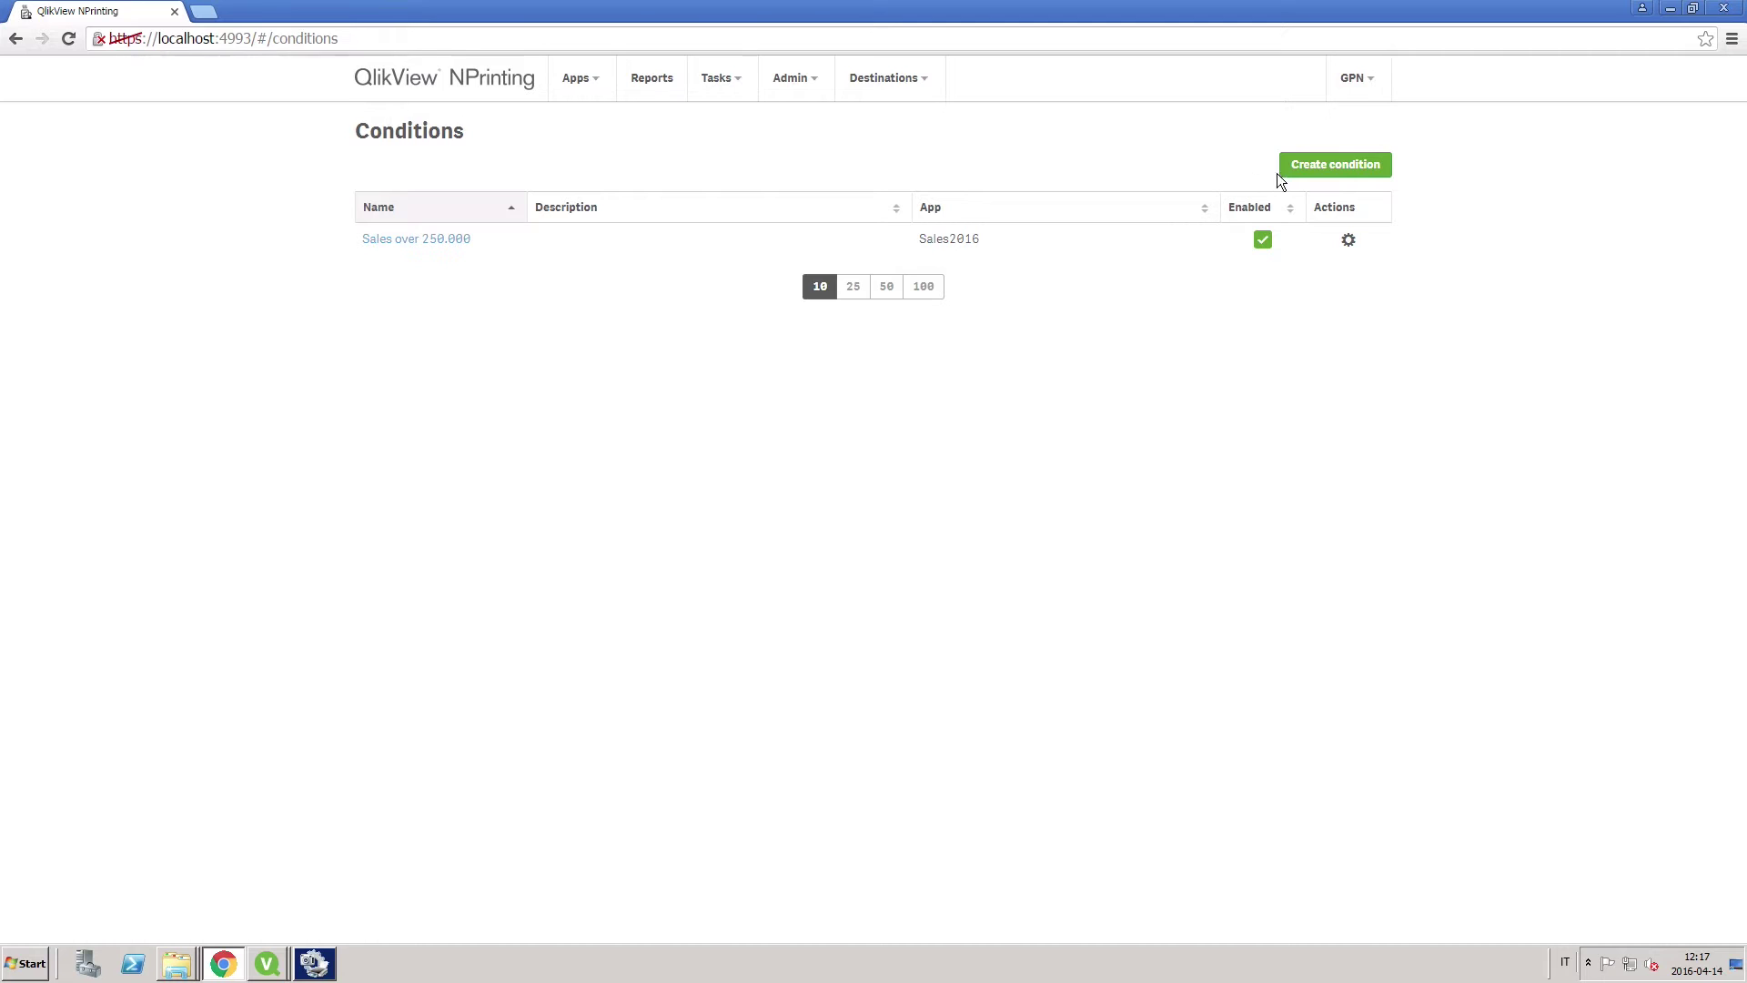
{"action": "left_click", "coordinate": [1317, 168]}
{"action": "left_click", "coordinate": [895, 266]}
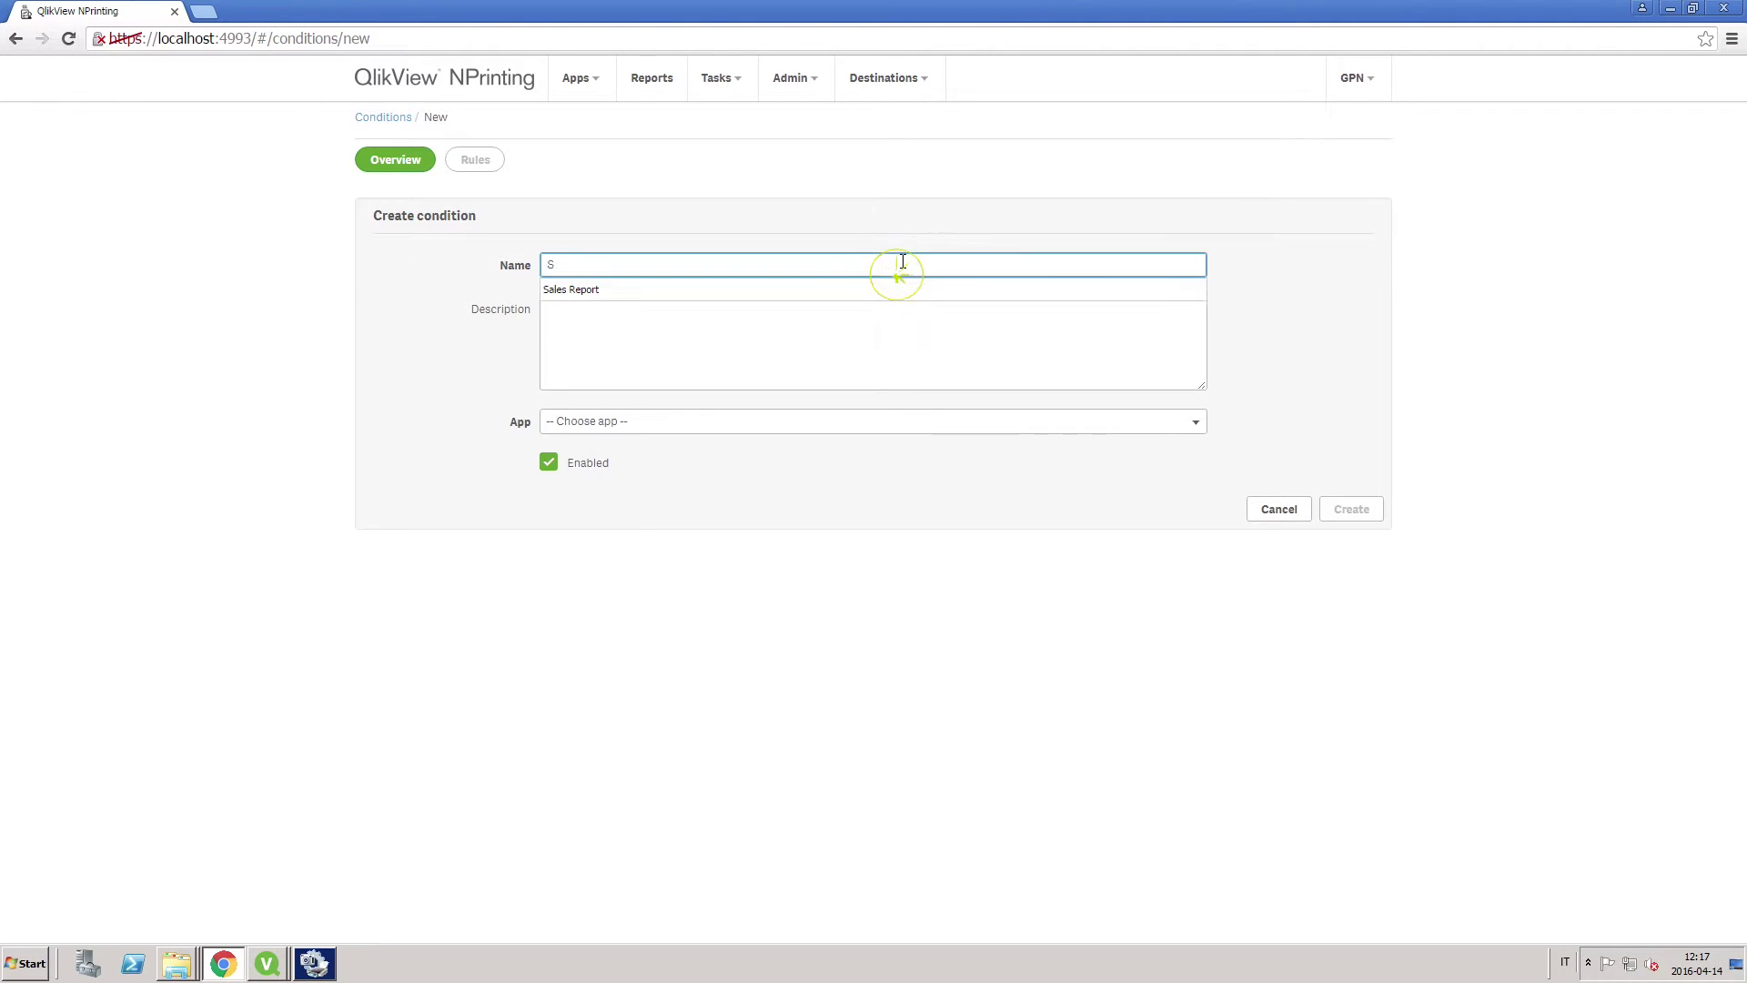
{"action": "type", "text": "Sales by Country has data"}
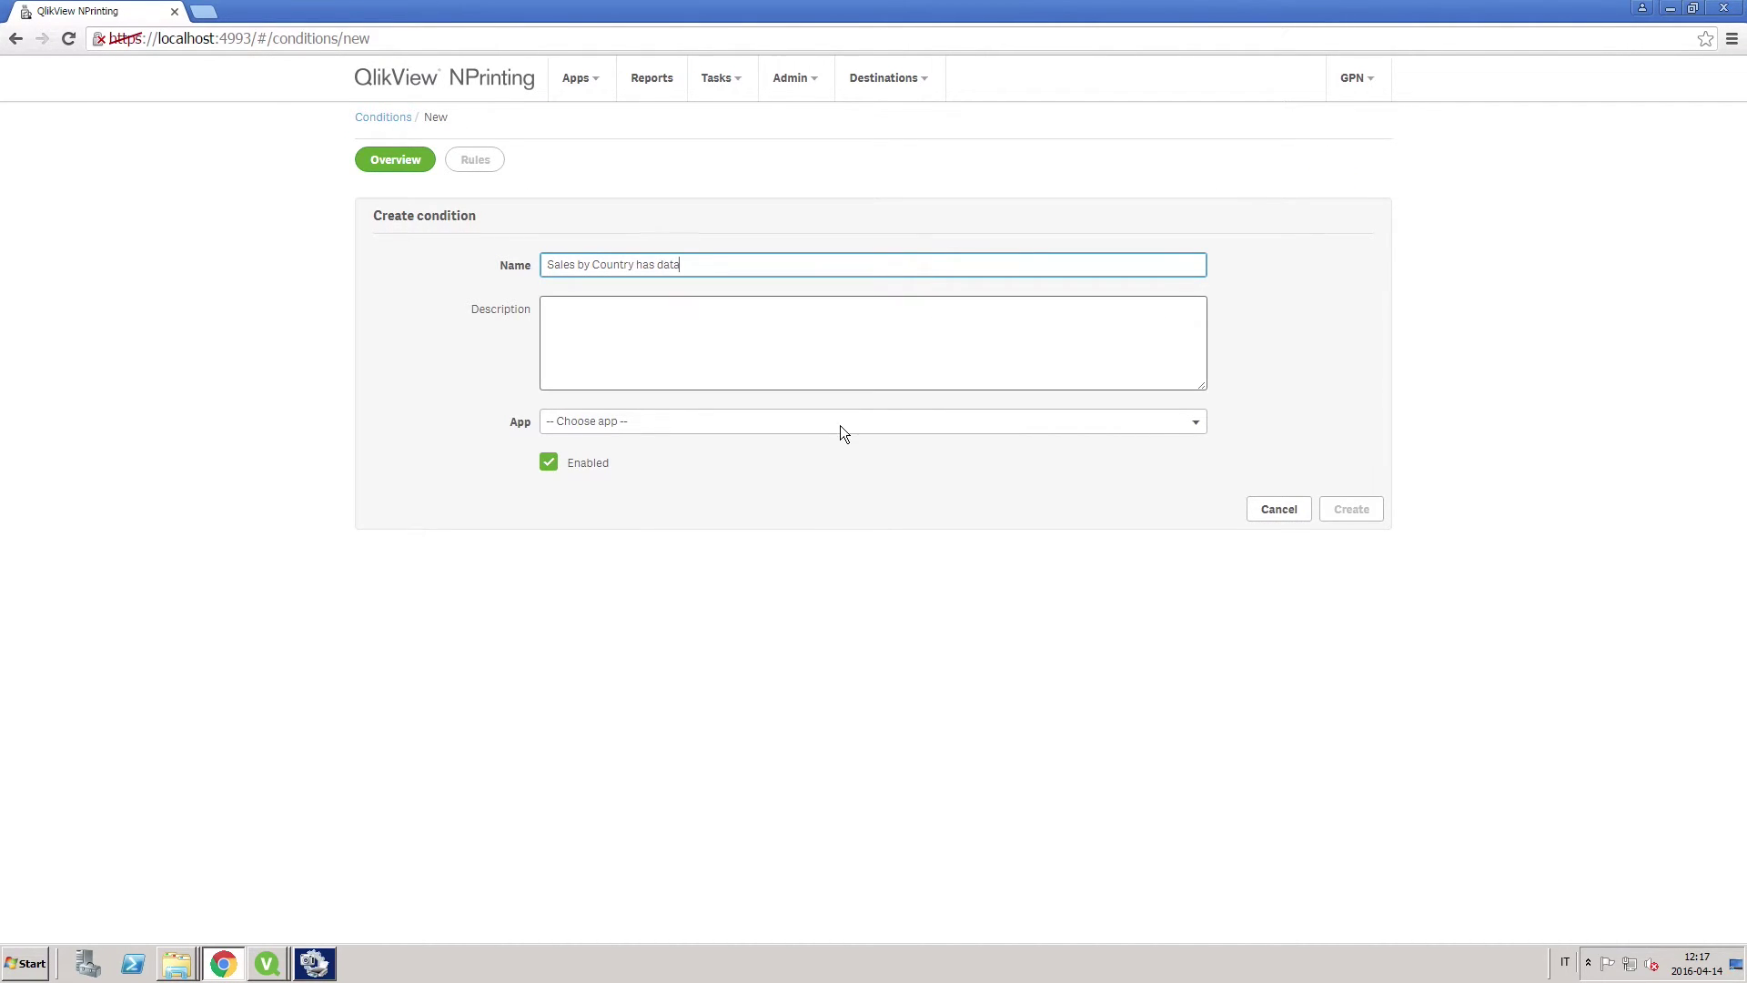
{"action": "left_click", "coordinate": [839, 423]}
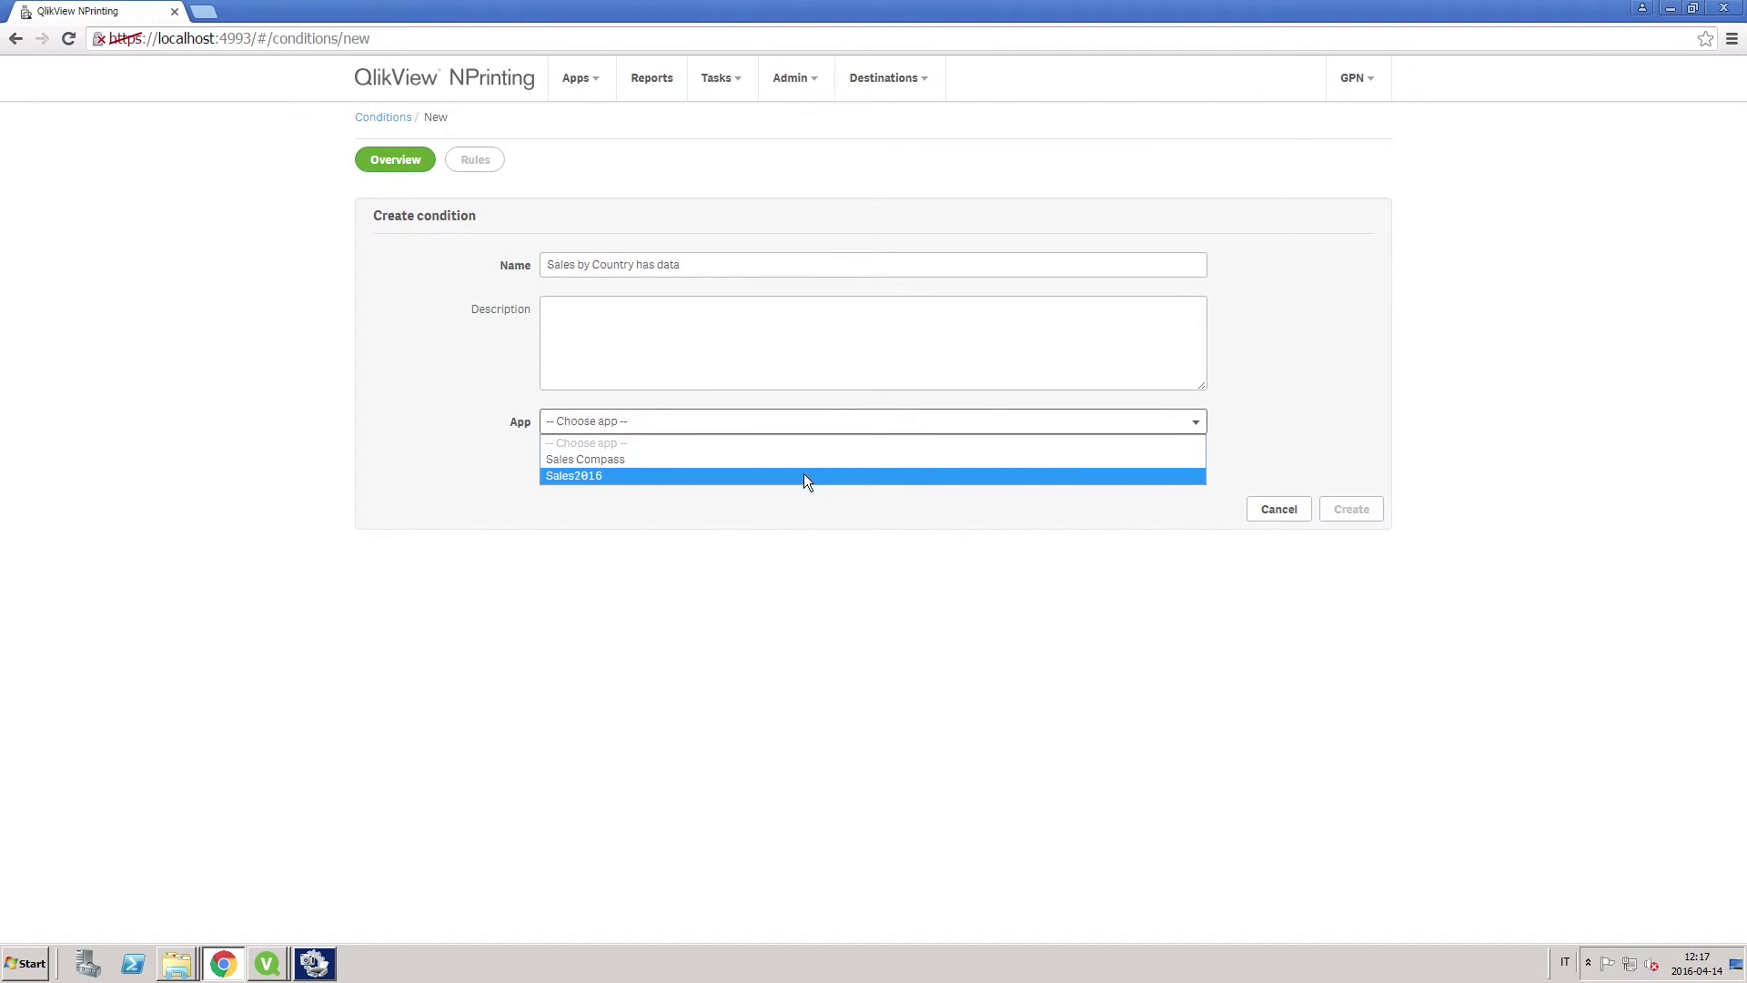
{"action": "left_click", "coordinate": [804, 475]}
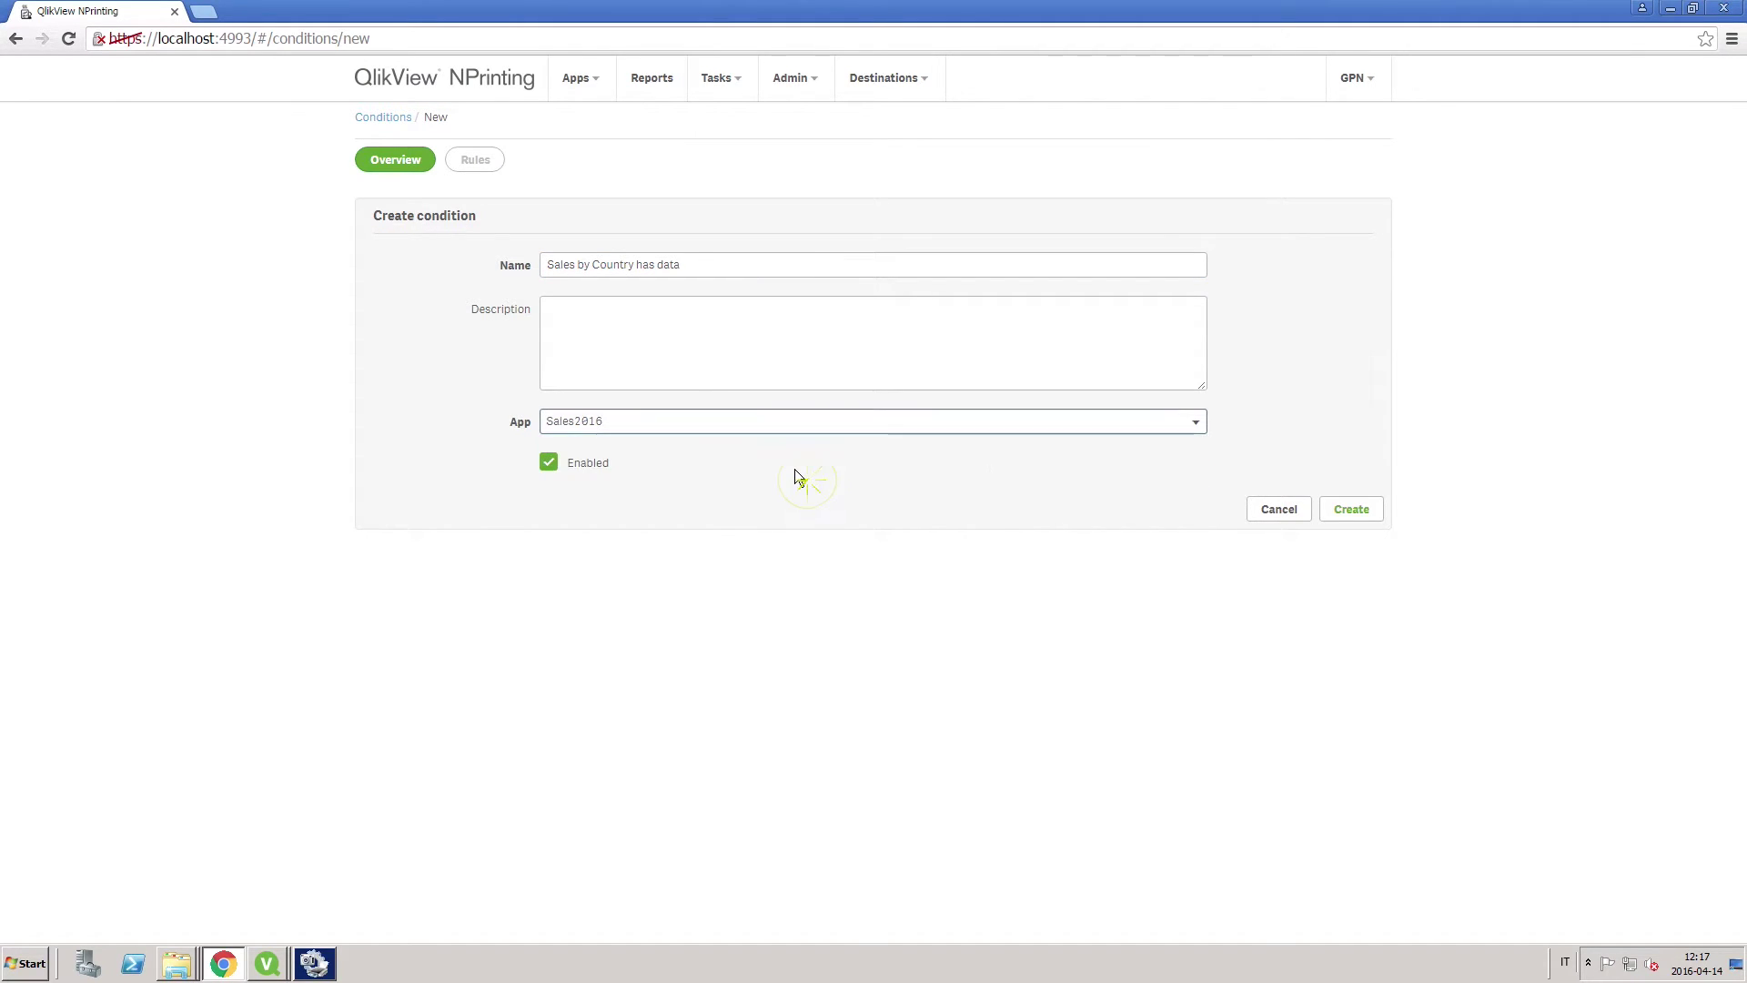
{"action": "left_click", "coordinate": [1352, 509]}
- Add rule 'Sales by country has data' on Sales Demo, requiring the Sales by Country - Flag chart to have values
{"action": "left_click", "coordinate": [474, 244]}
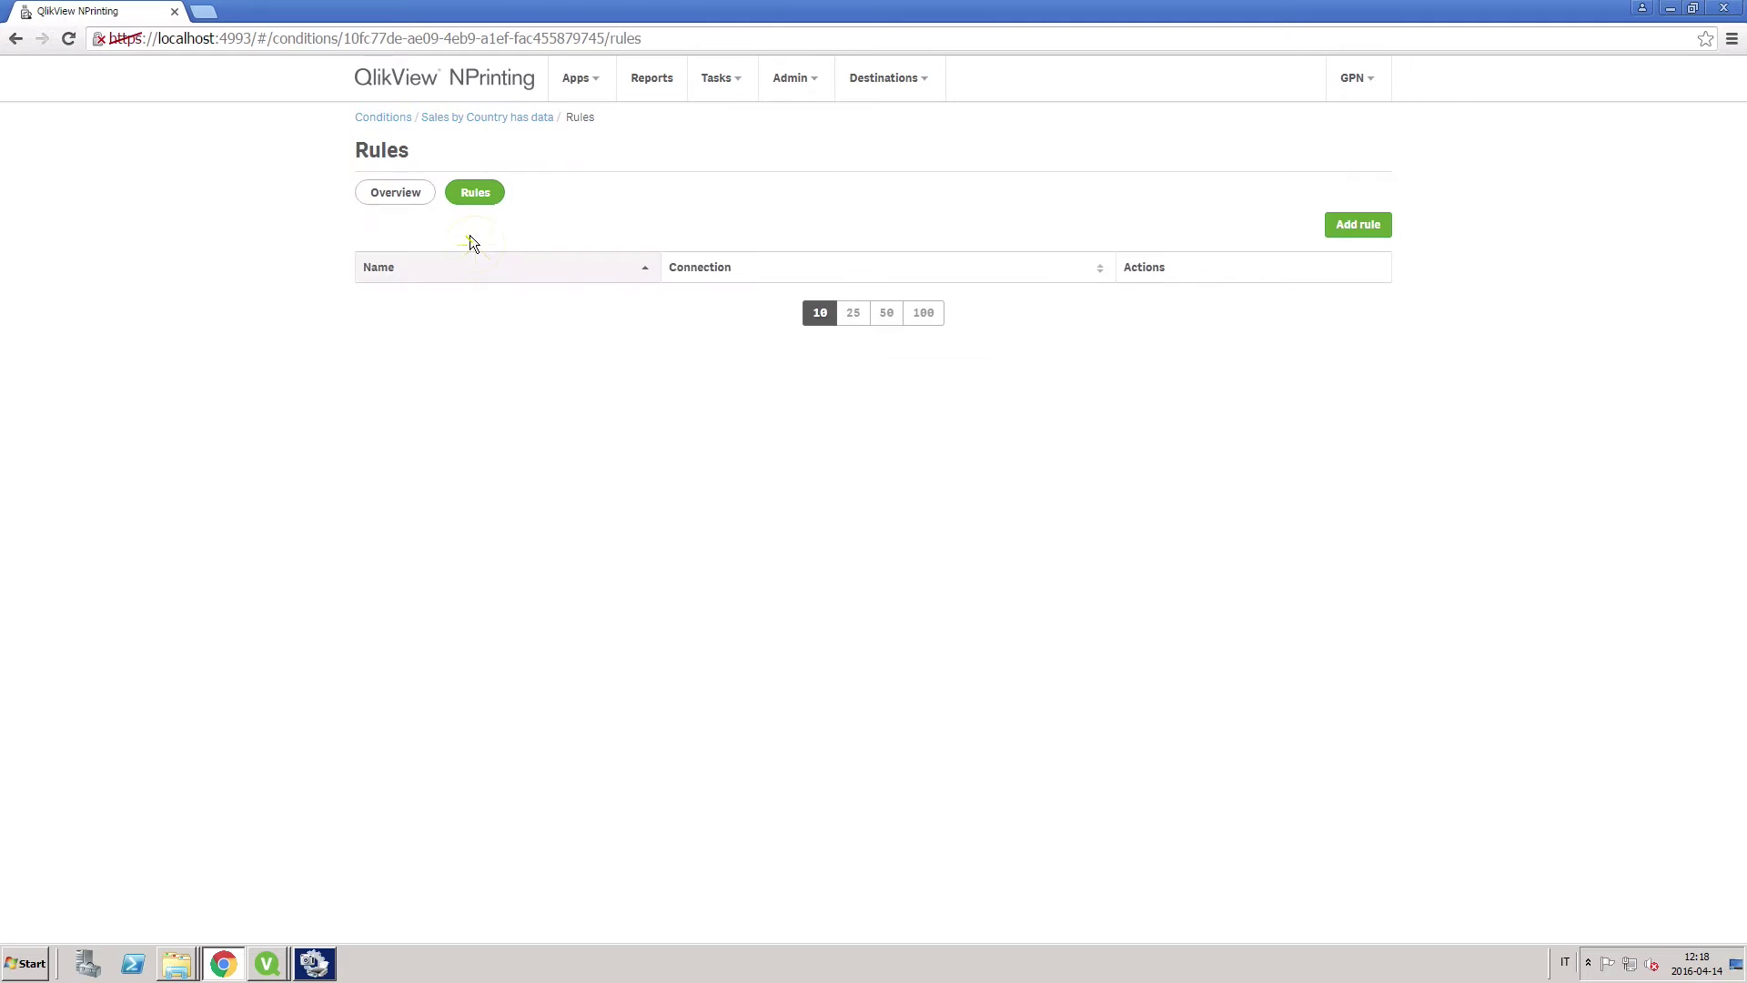
{"action": "left_click", "coordinate": [1368, 222]}
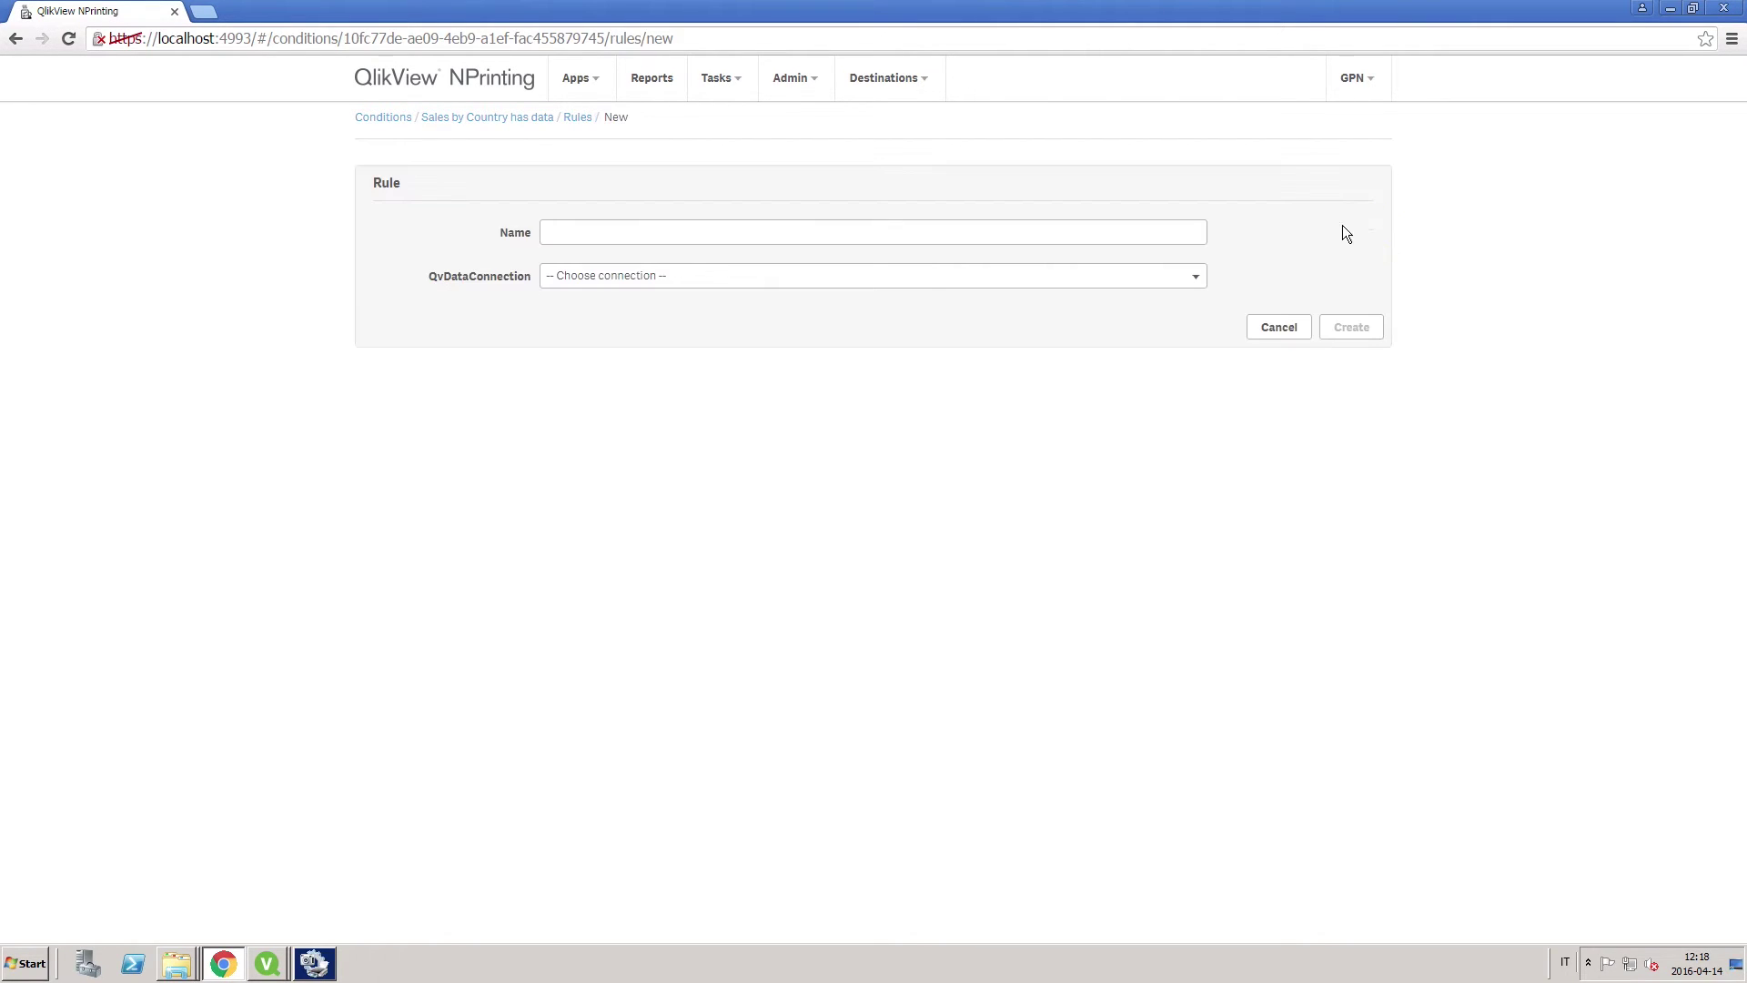
{"action": "left_click", "coordinate": [1163, 238]}
{"action": "type", "text": "Sales by country has data"}
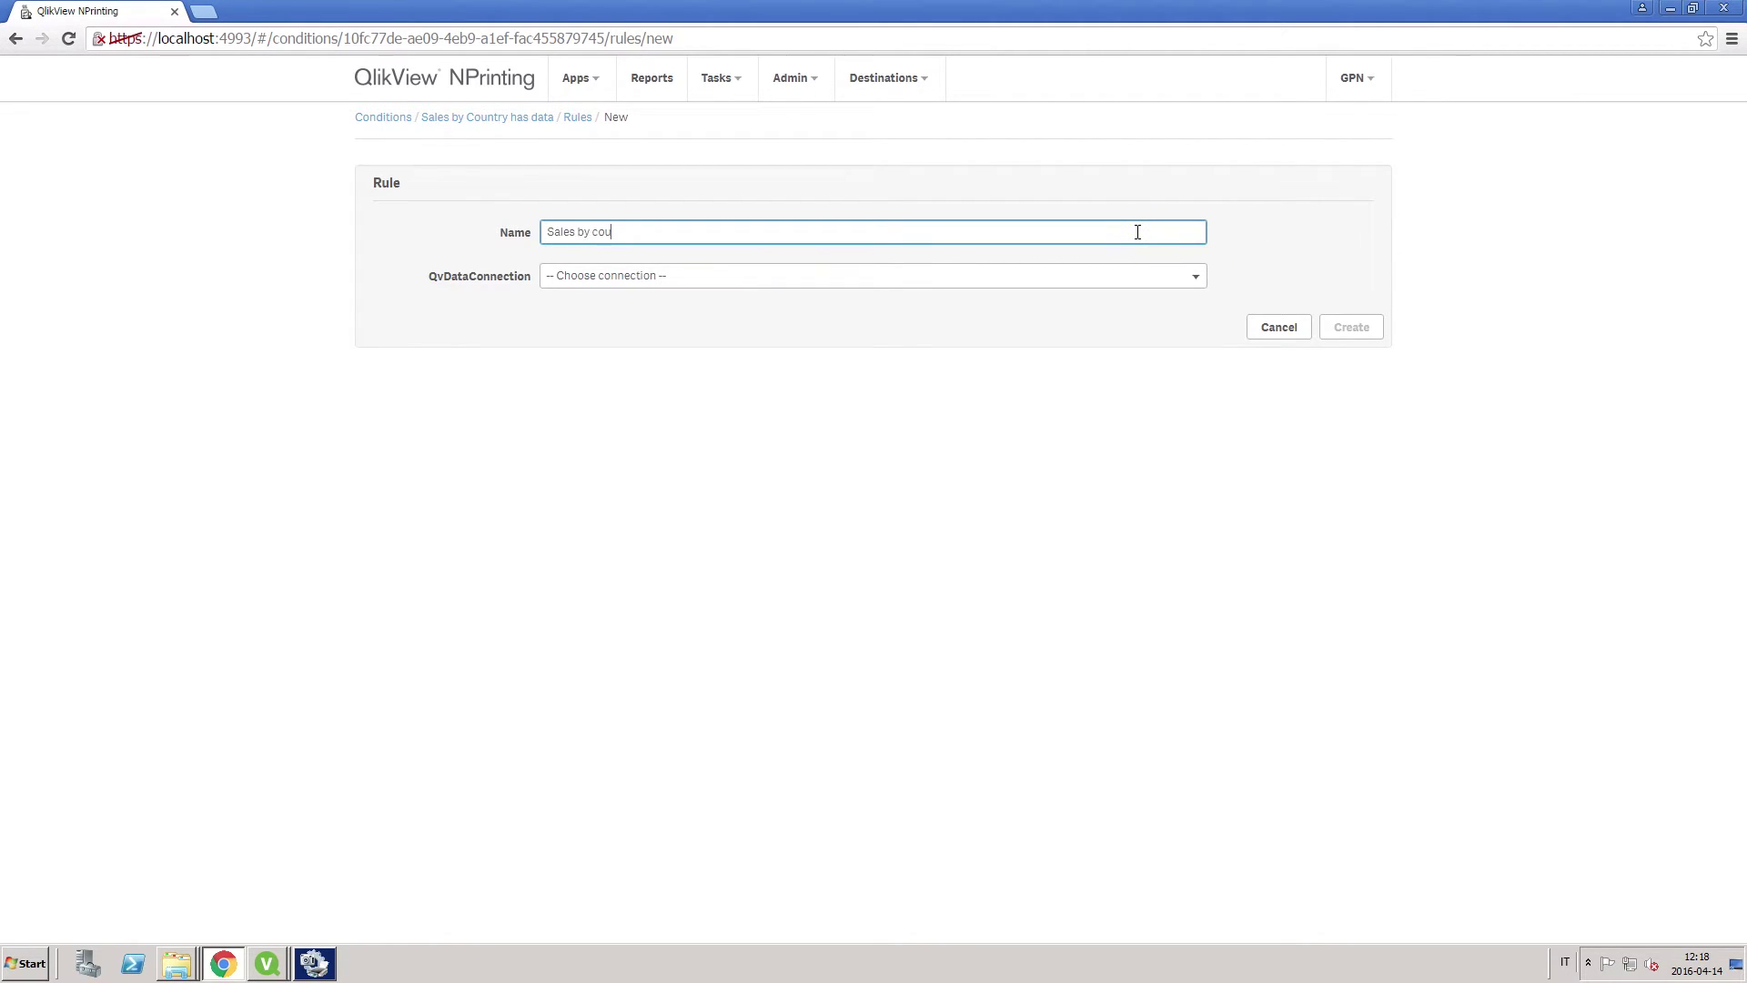
{"action": "left_click", "coordinate": [1113, 276]}
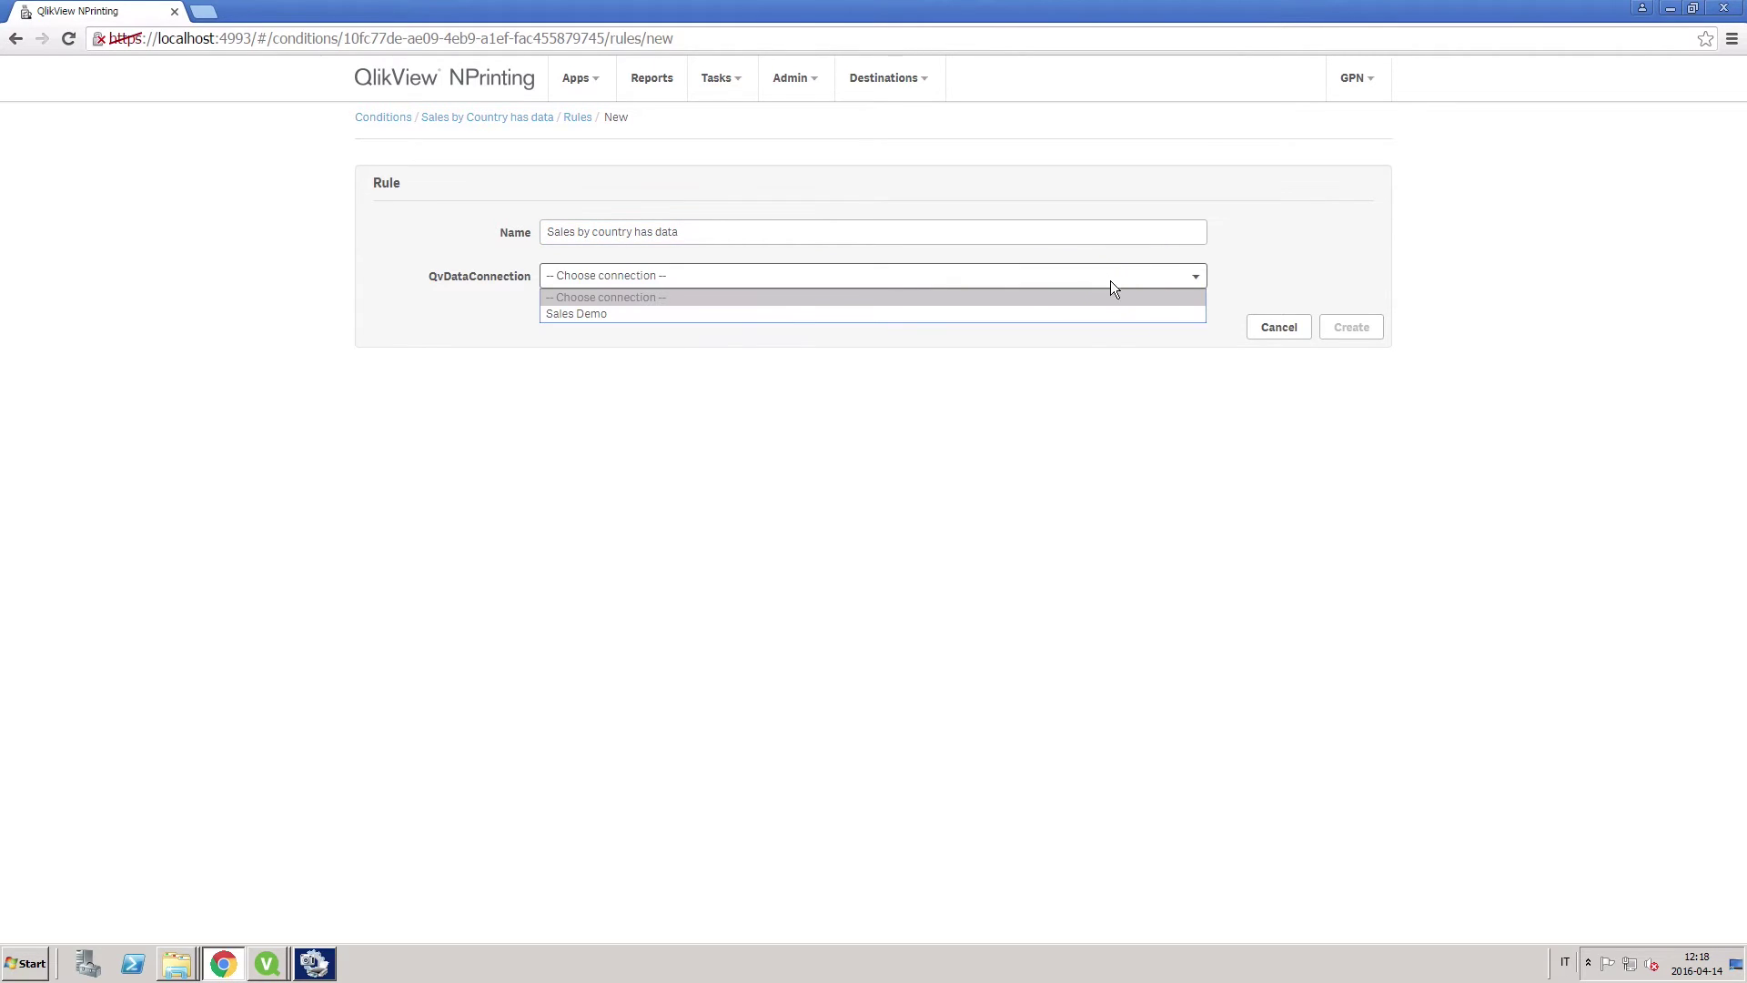
{"action": "left_click", "coordinate": [1030, 316]}
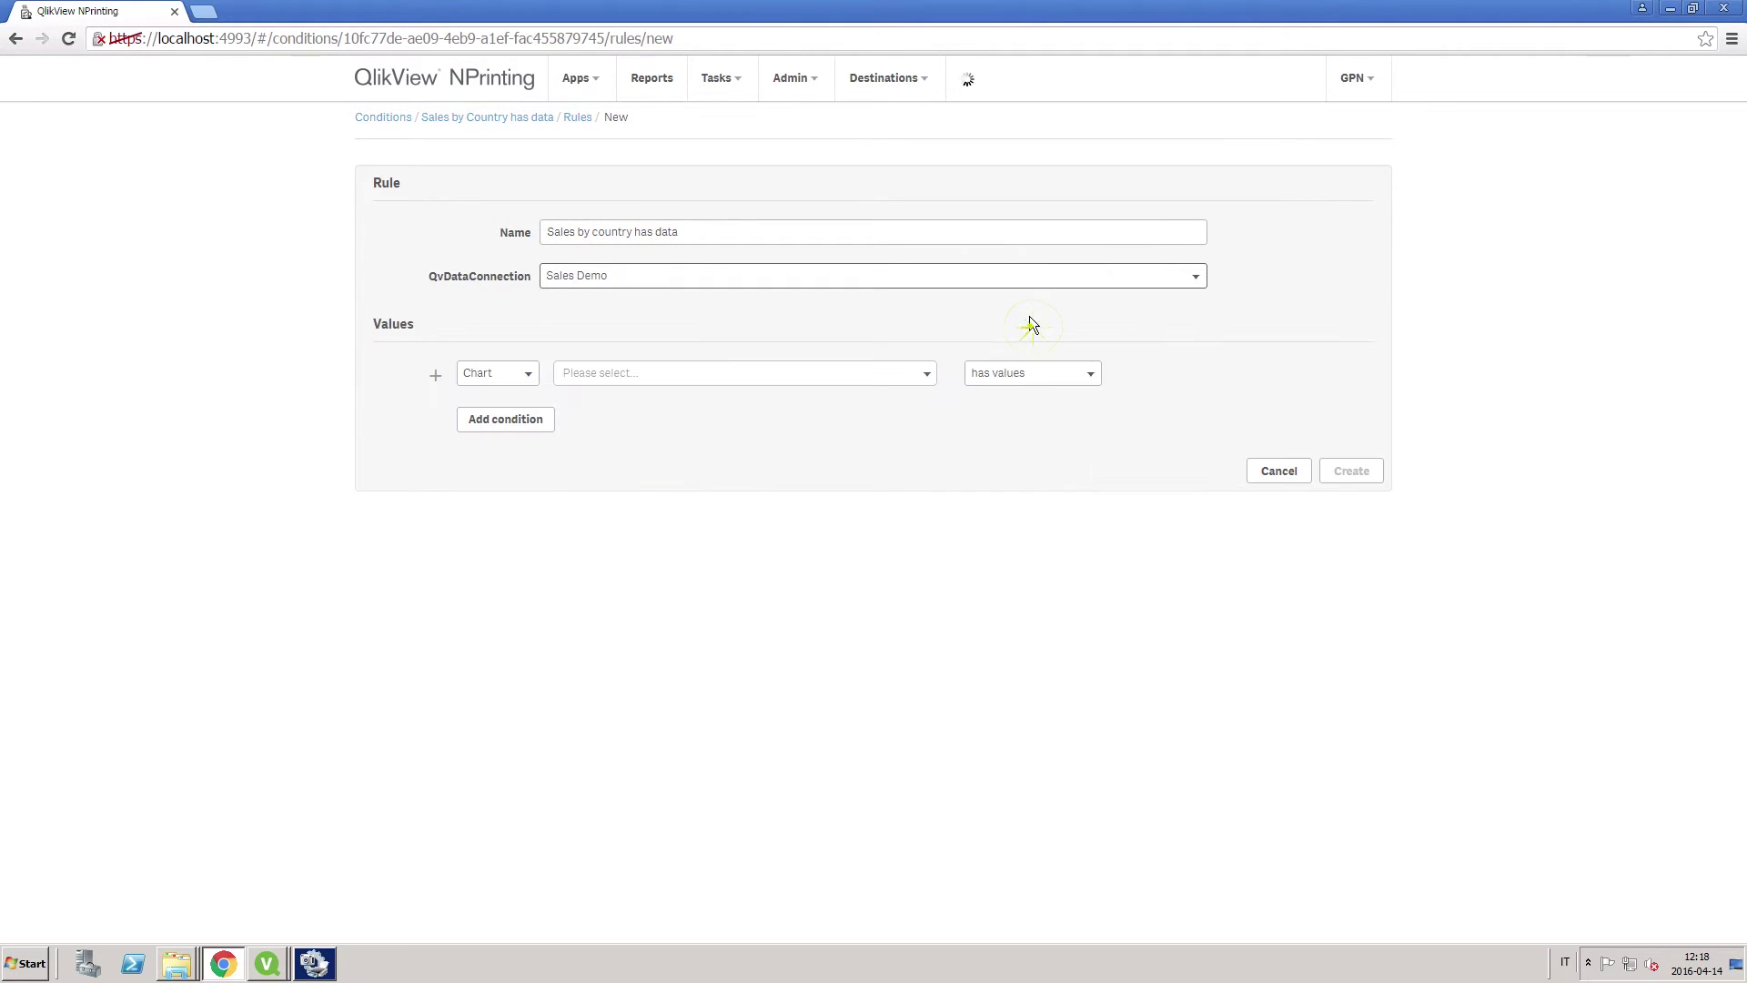
{"action": "left_click", "coordinate": [611, 372]}
{"action": "type", "text": "sales"}
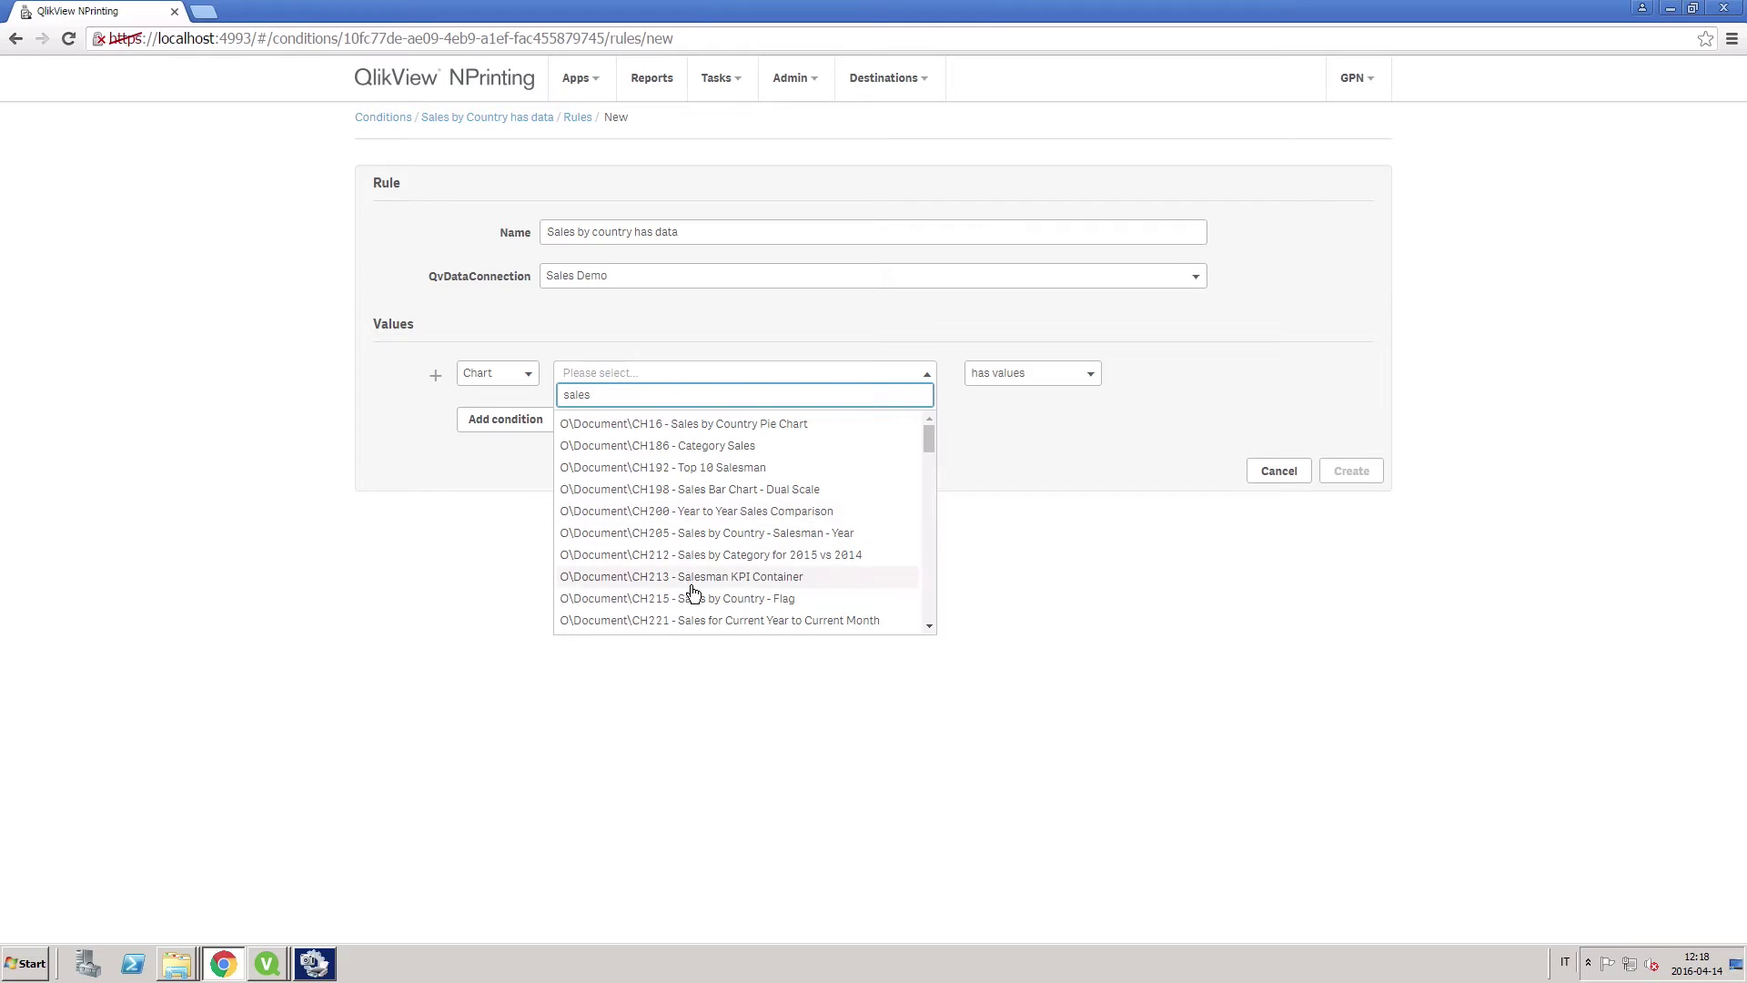
{"action": "left_click", "coordinate": [710, 598]}
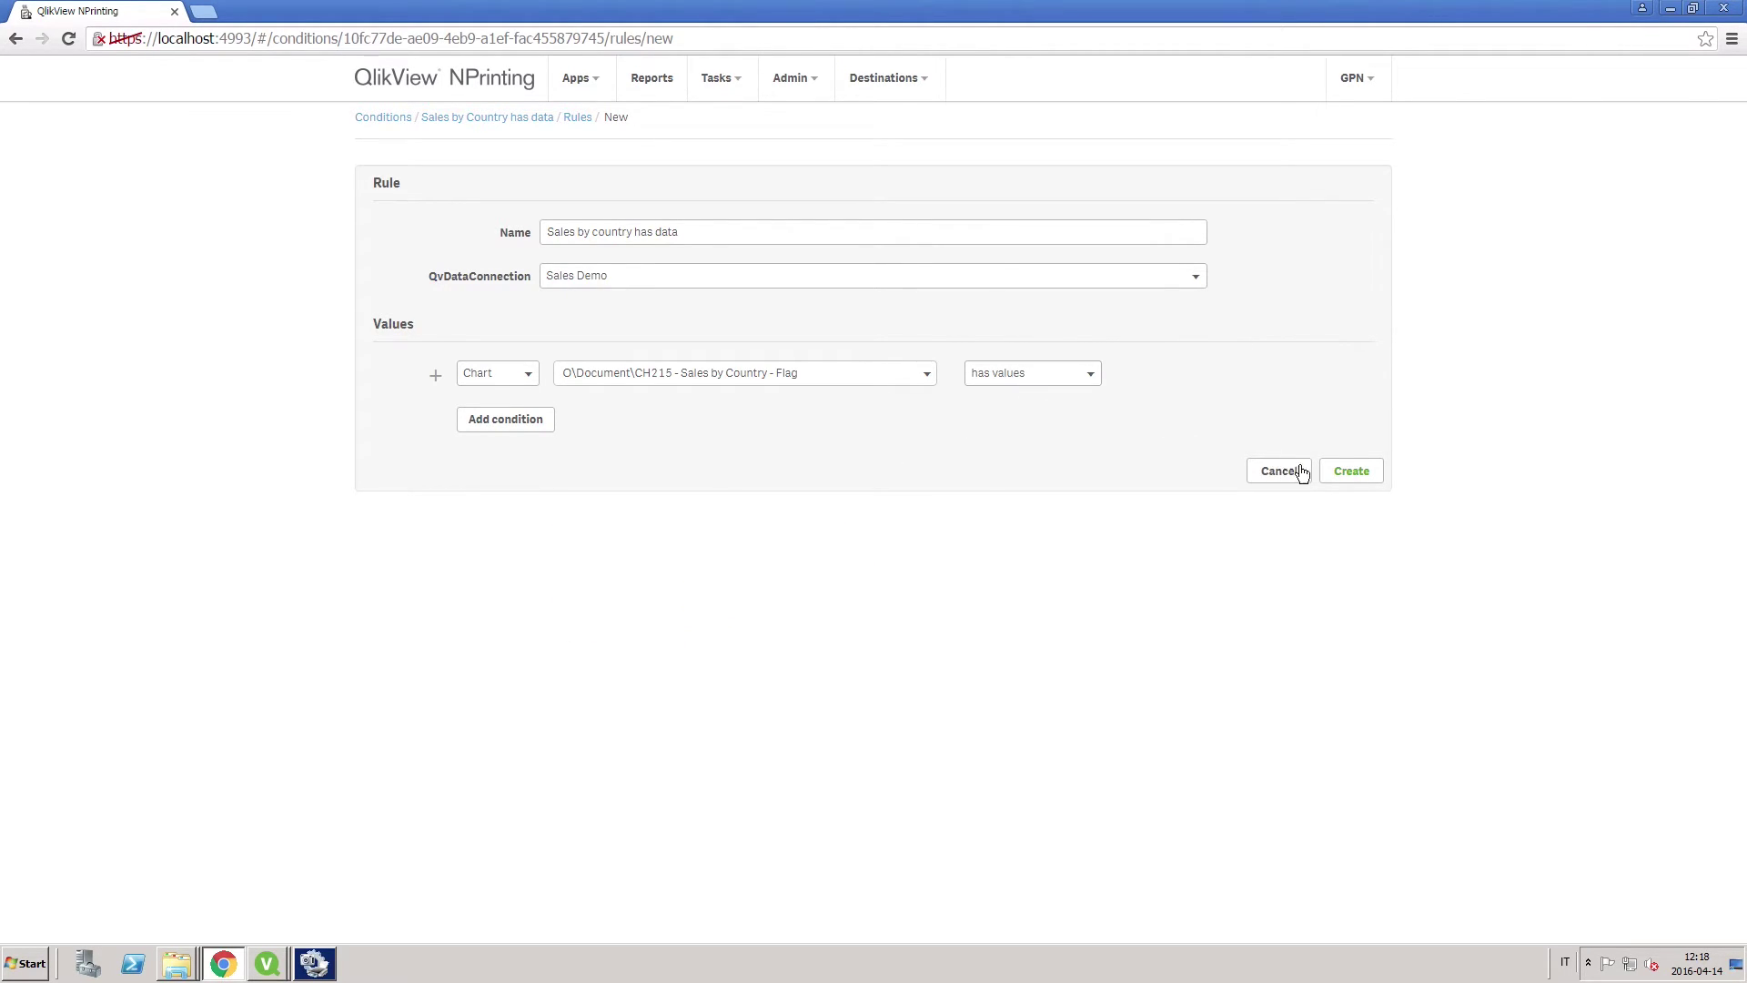
{"action": "left_click", "coordinate": [1352, 470]}
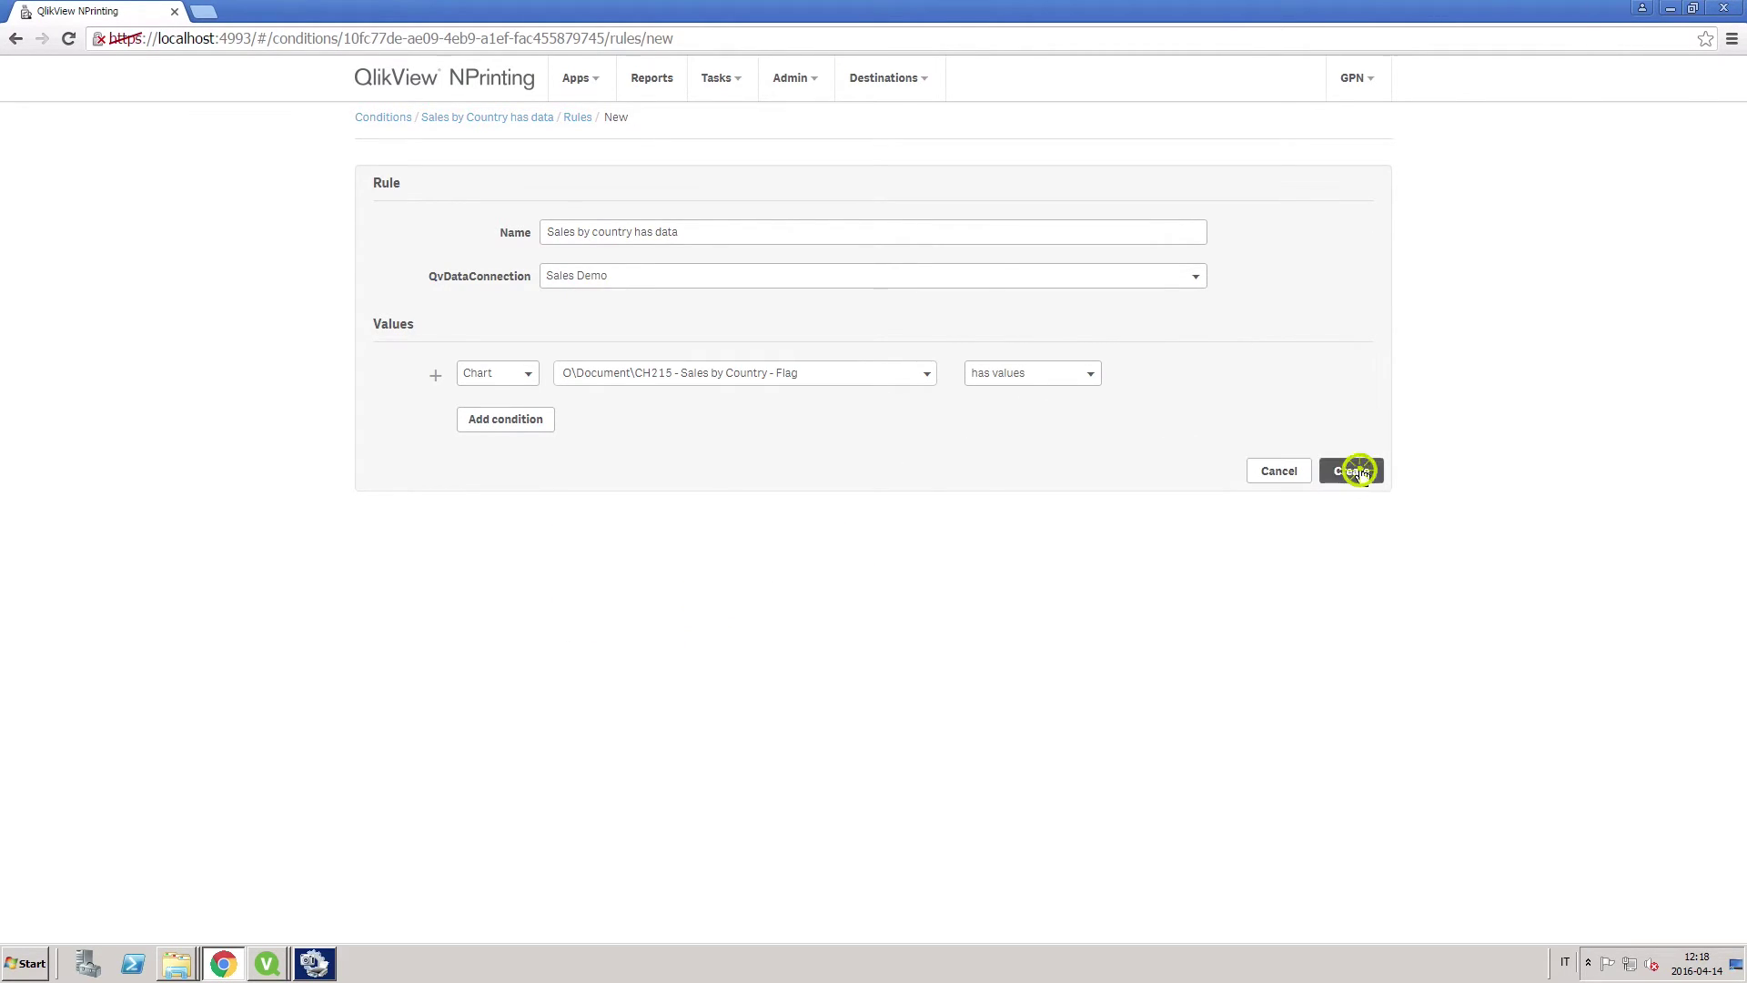
- Open the Conditions tab of the Daily Report publish task
{"action": "left_click", "coordinate": [714, 79]}
{"action": "left_click", "coordinate": [743, 118]}
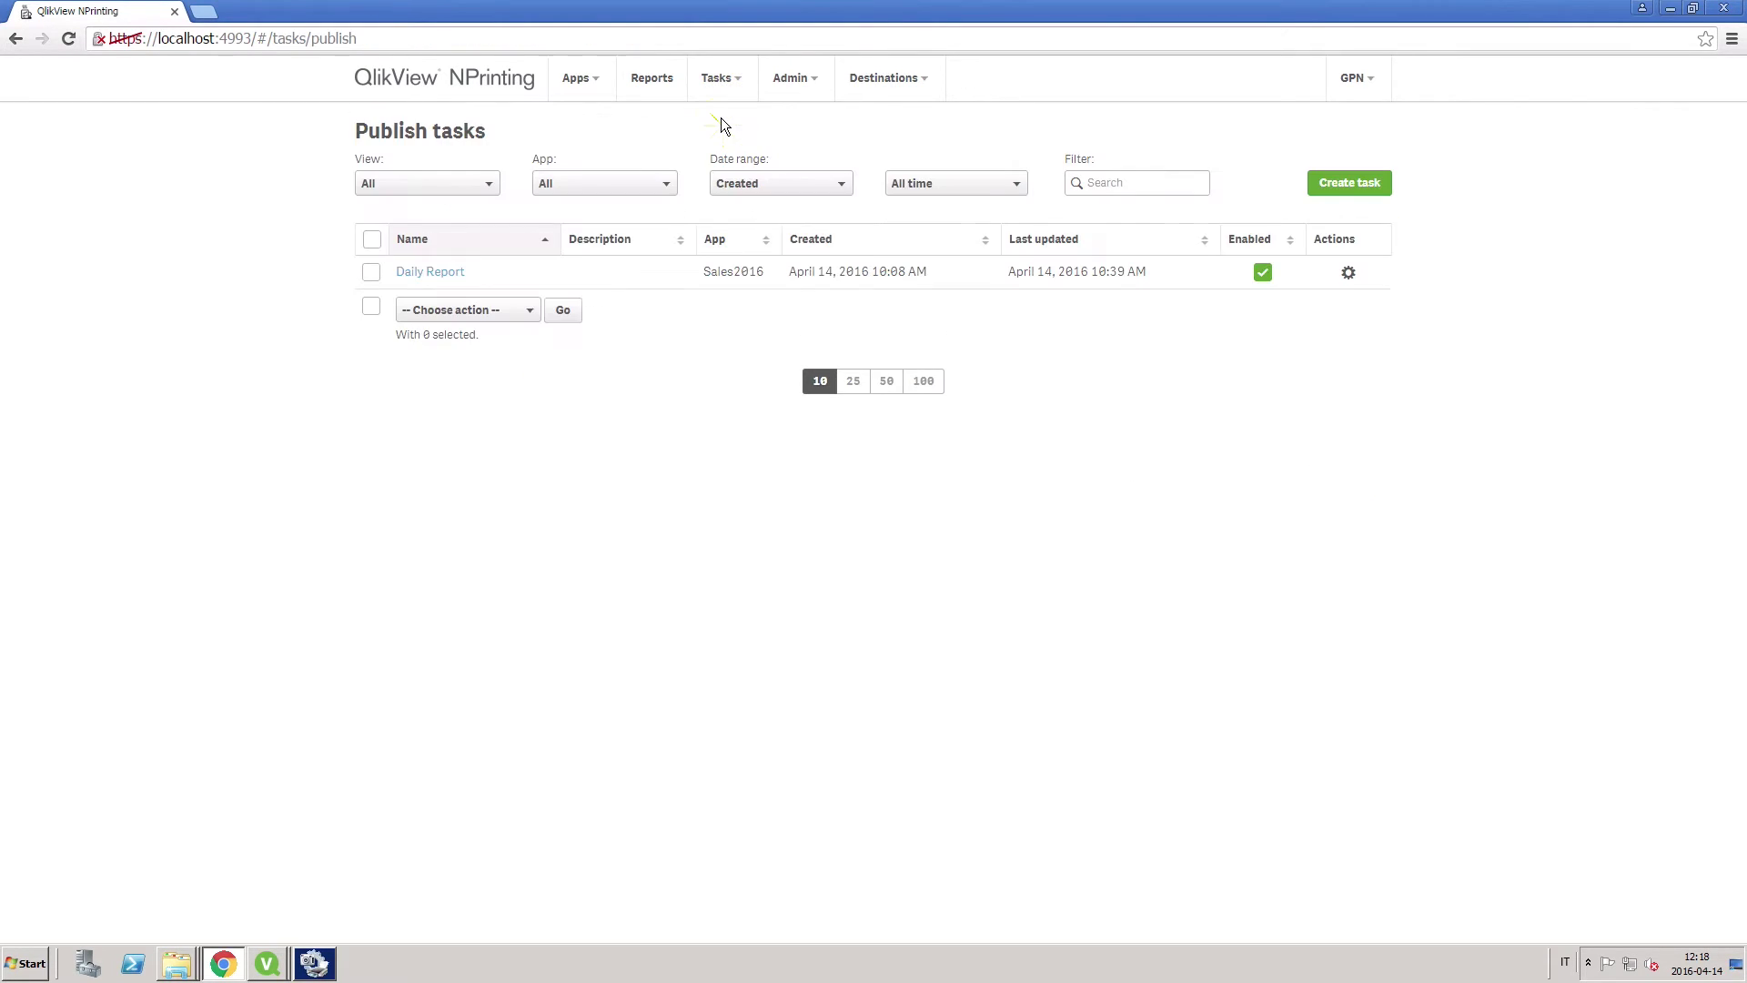
{"action": "left_click", "coordinate": [431, 271]}
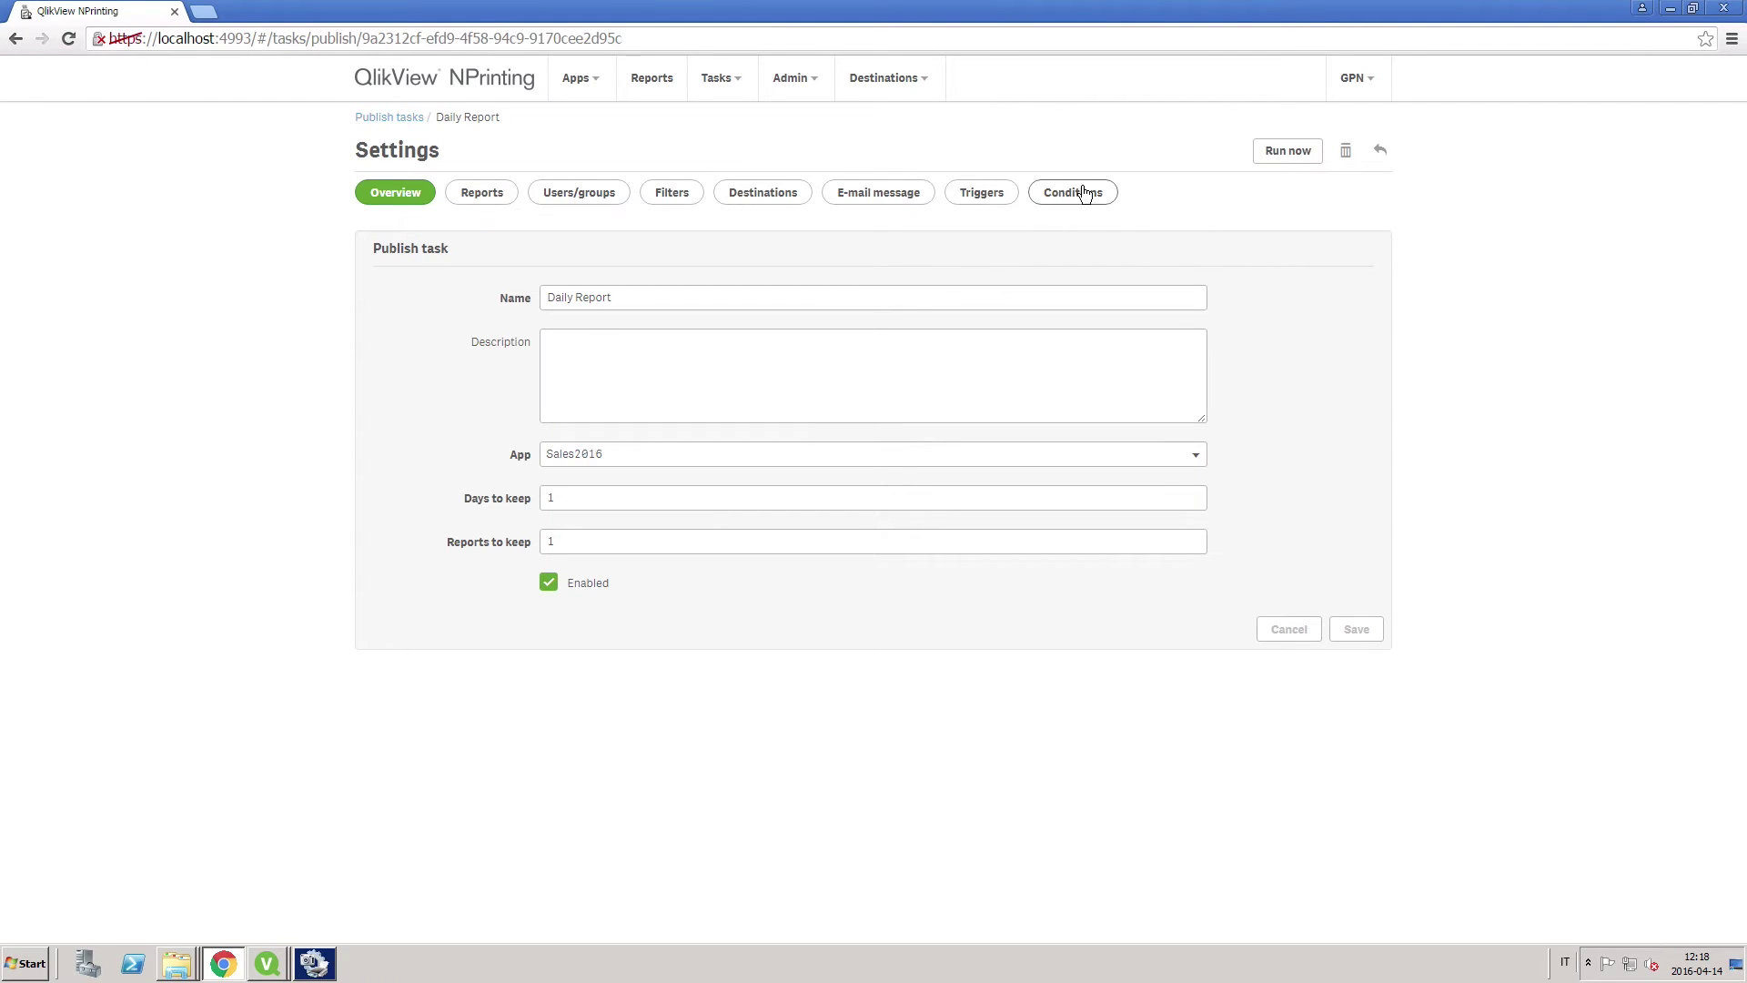
{"action": "left_click", "coordinate": [1086, 196]}
- Add the 'Sales by Country has data' condition to the task, expecting True
{"action": "left_click", "coordinate": [1343, 224]}
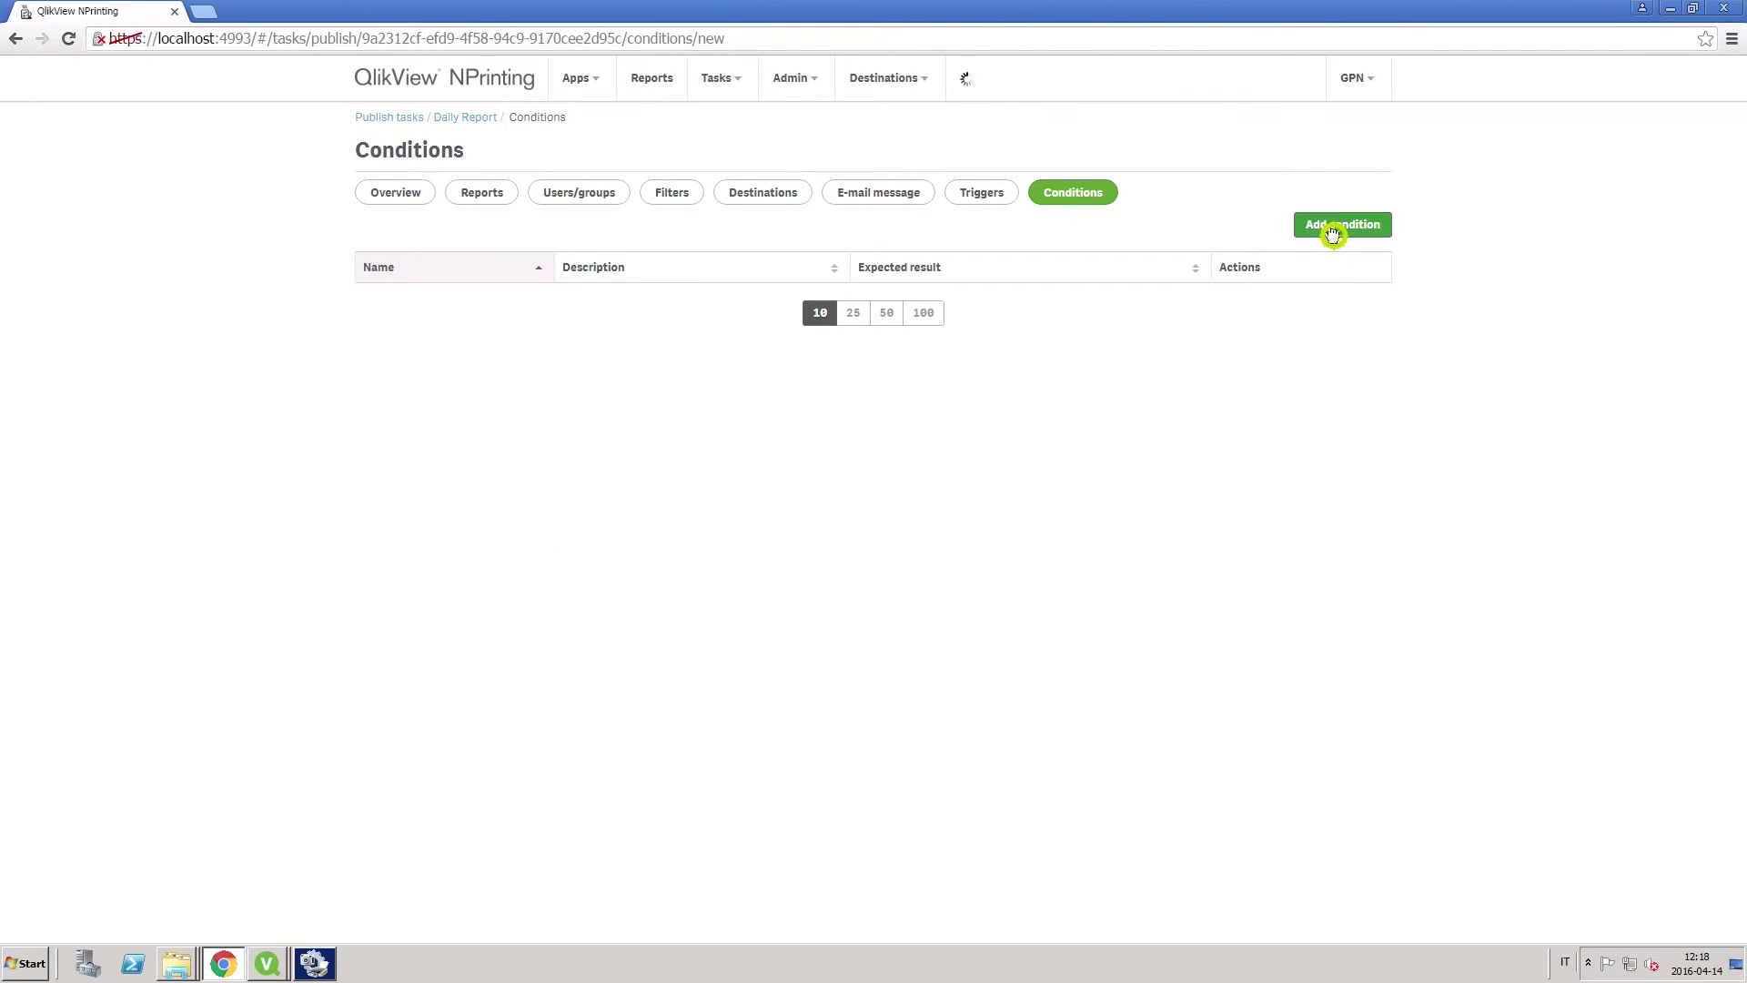
{"action": "left_click", "coordinate": [1139, 264]}
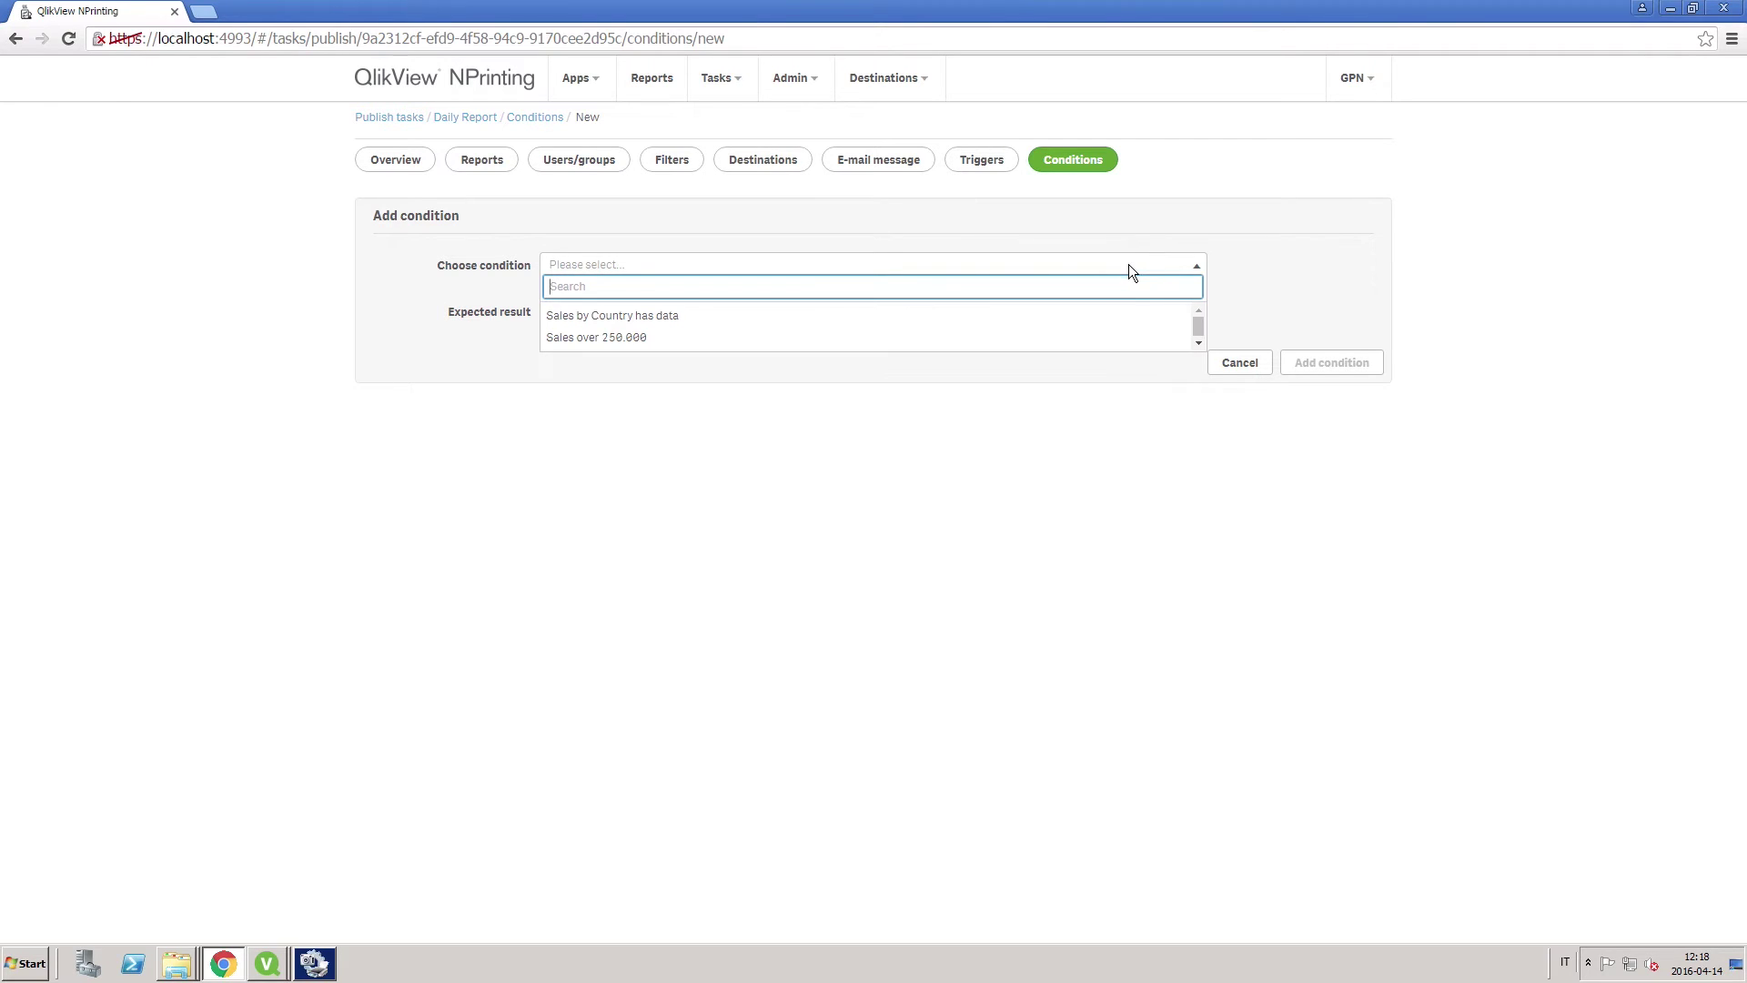
{"action": "left_click", "coordinate": [645, 320]}
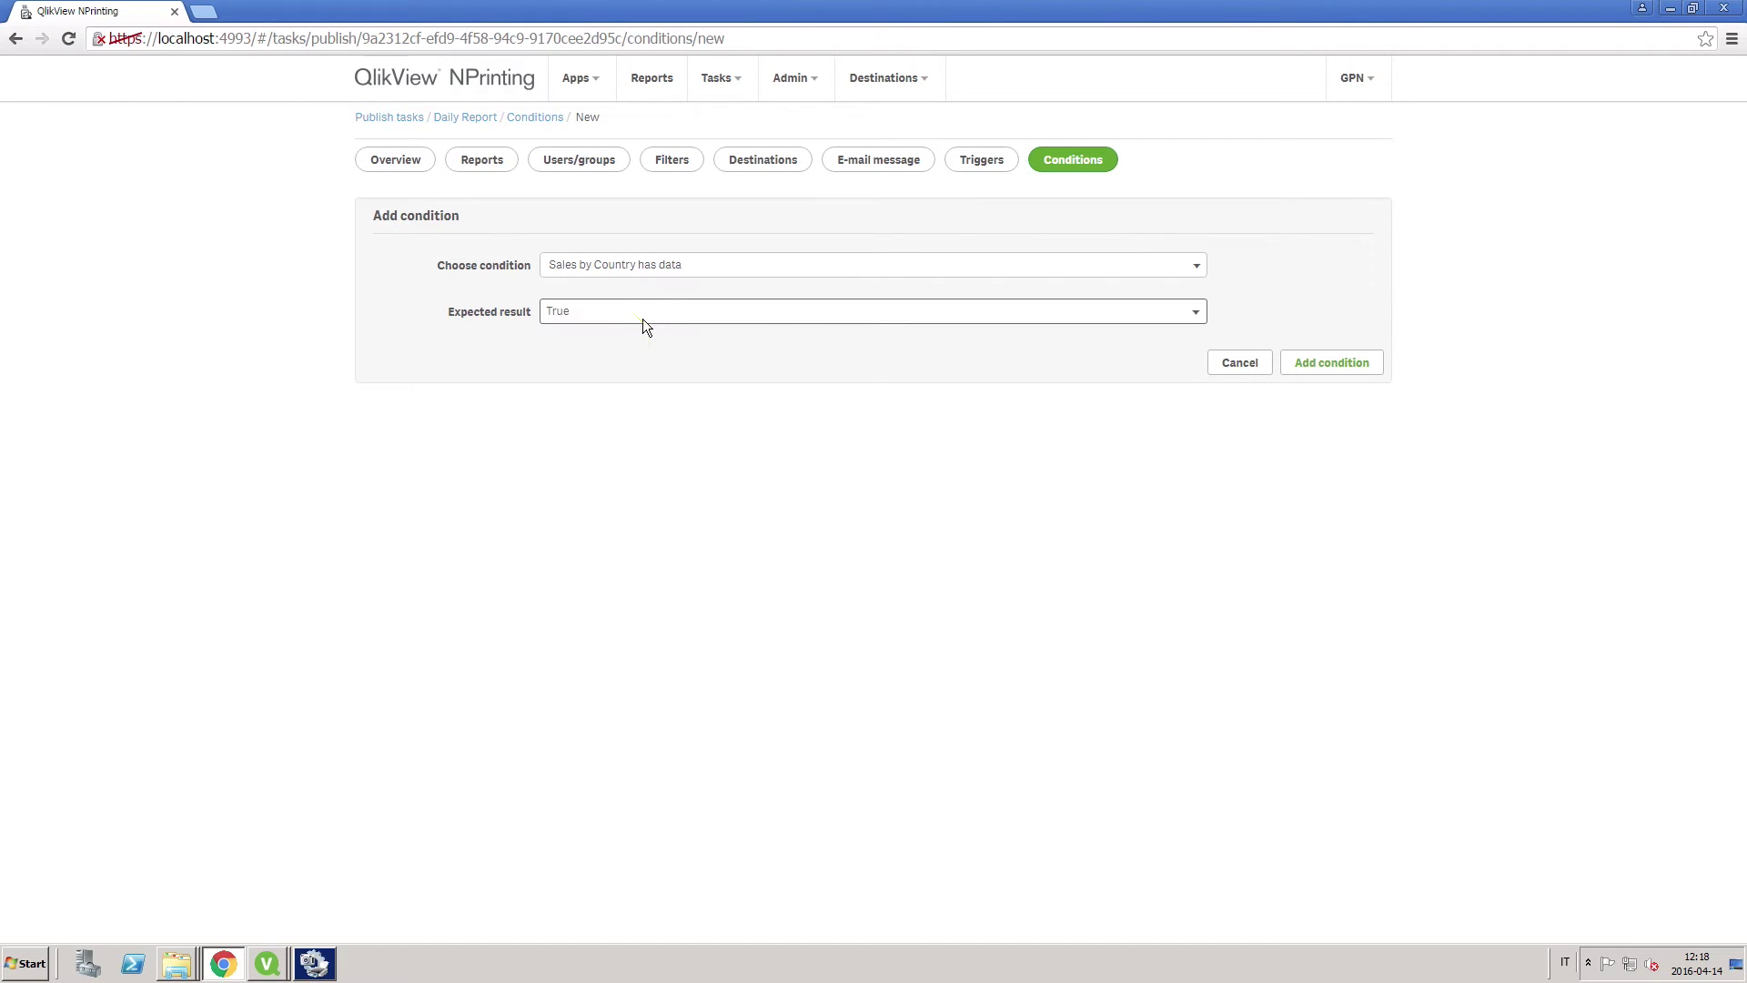
{"action": "left_click", "coordinate": [1331, 361]}
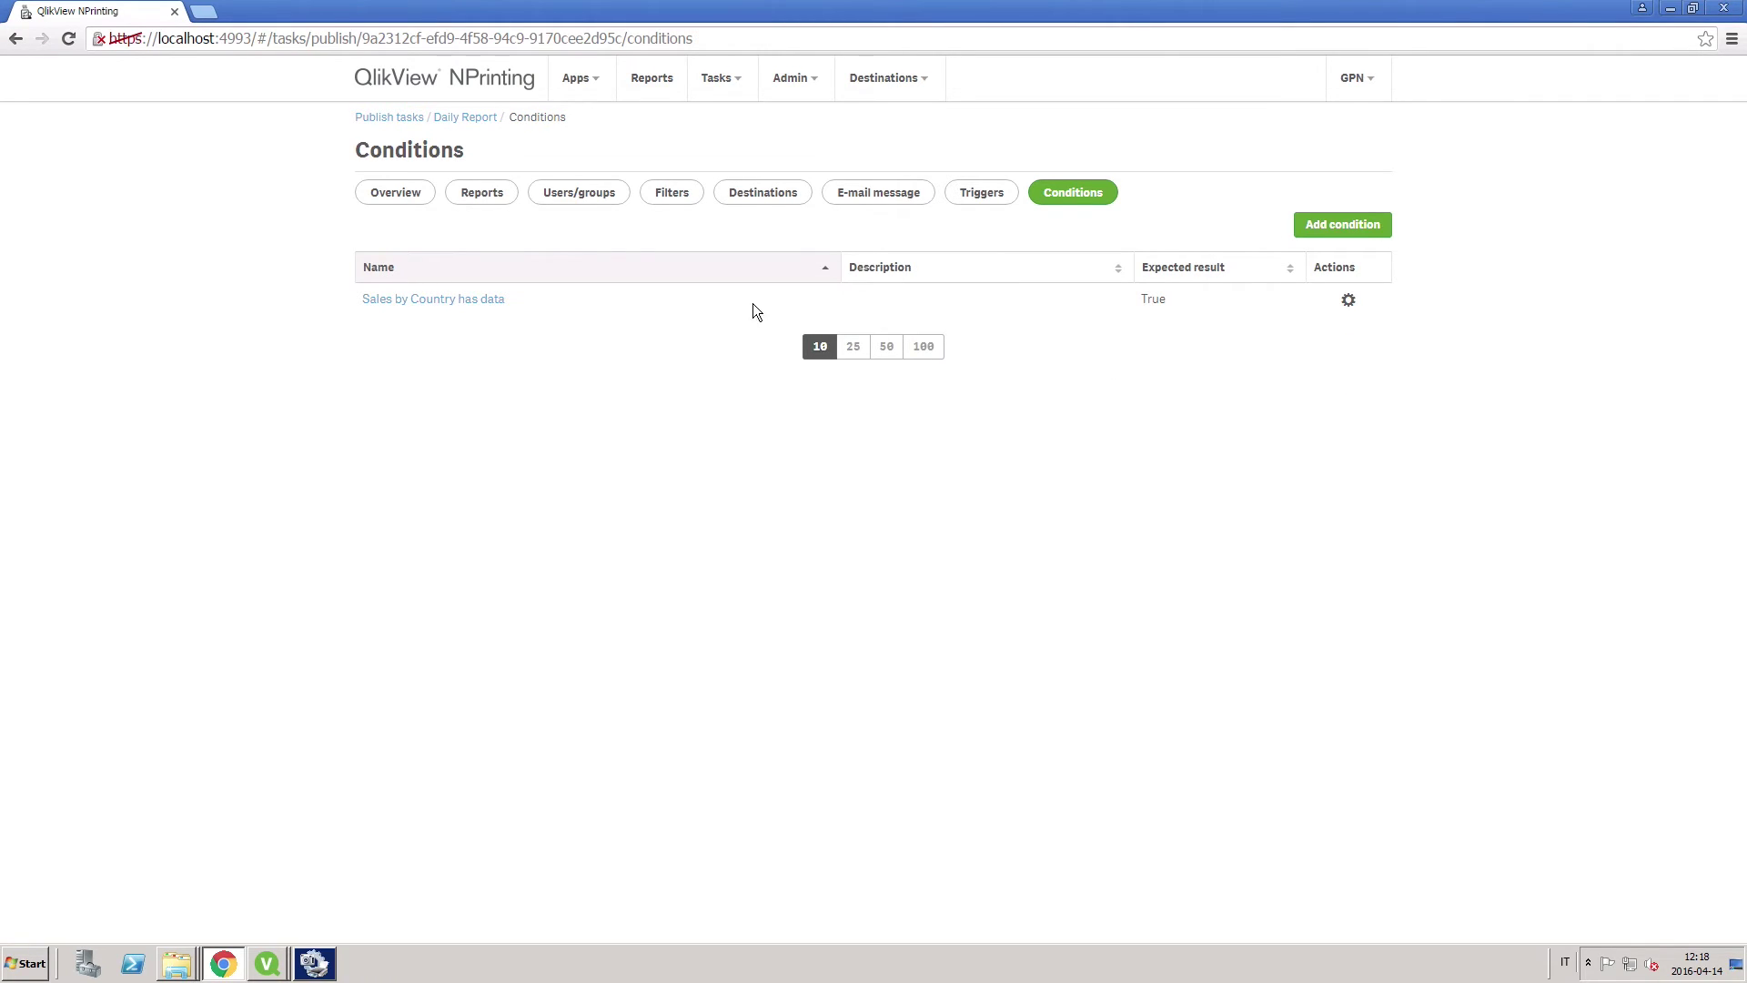
- Give the task's PixelPerfect Report the 'Sales over 250.000' condition, expecting True, and save
{"action": "left_click", "coordinate": [482, 193]}
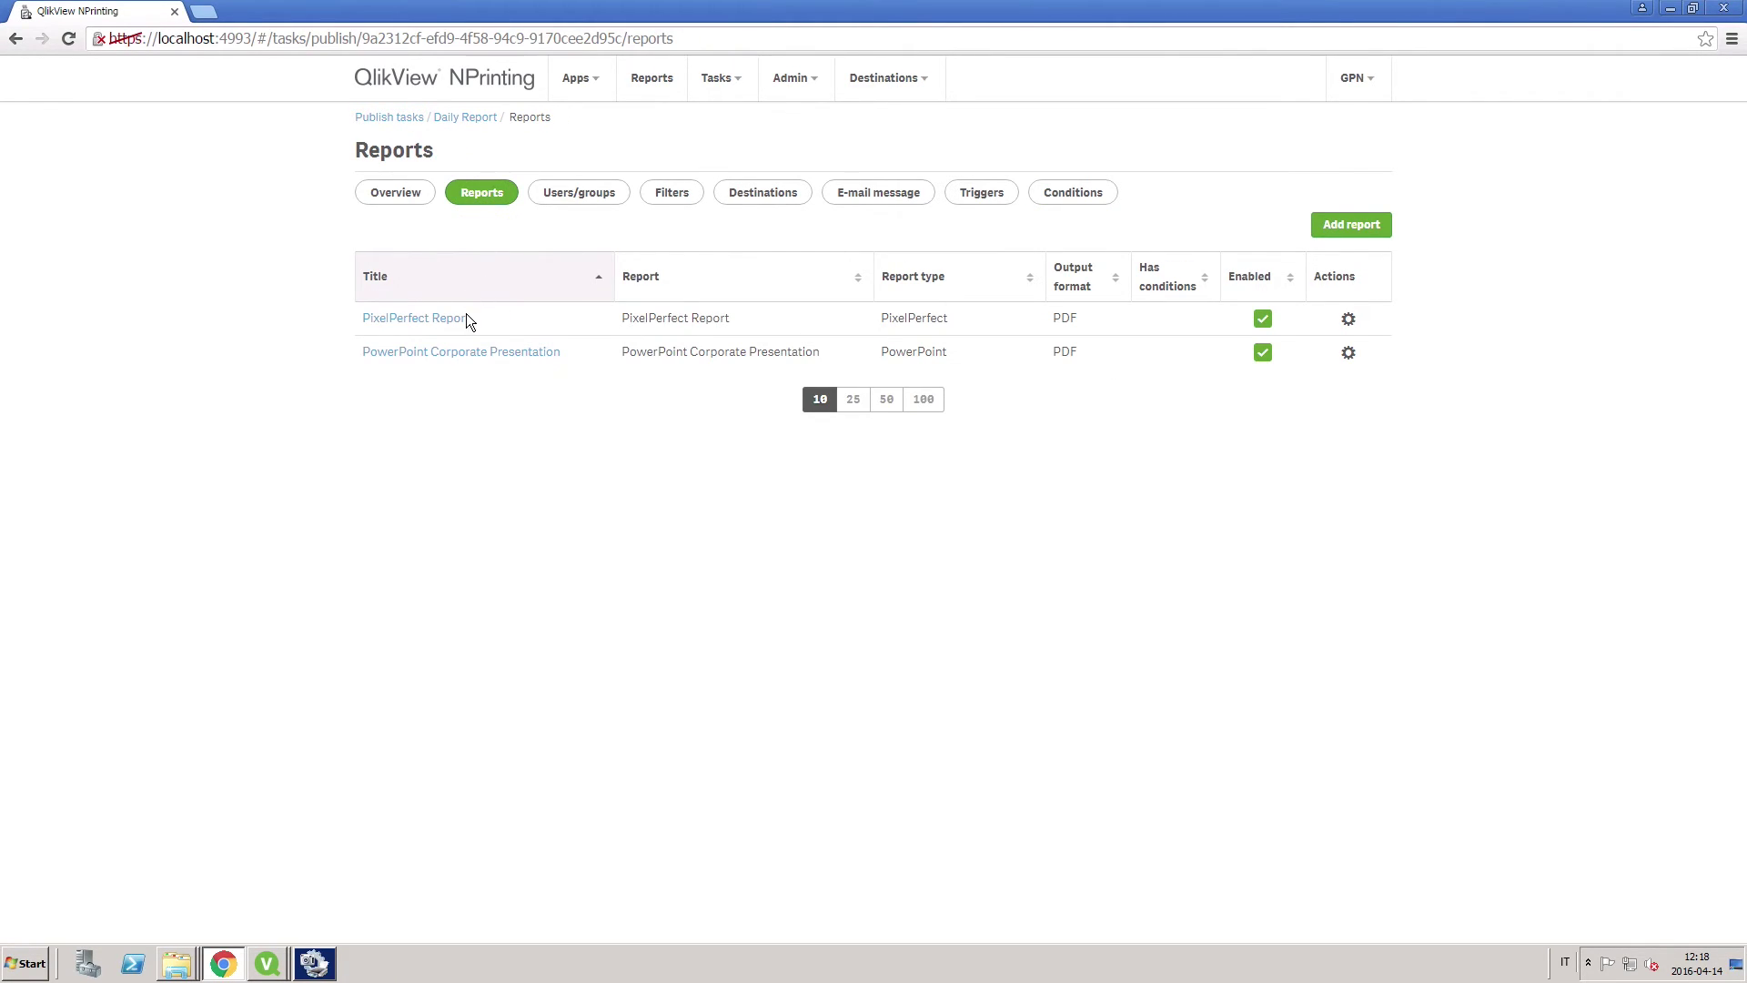
{"action": "left_click", "coordinate": [437, 323]}
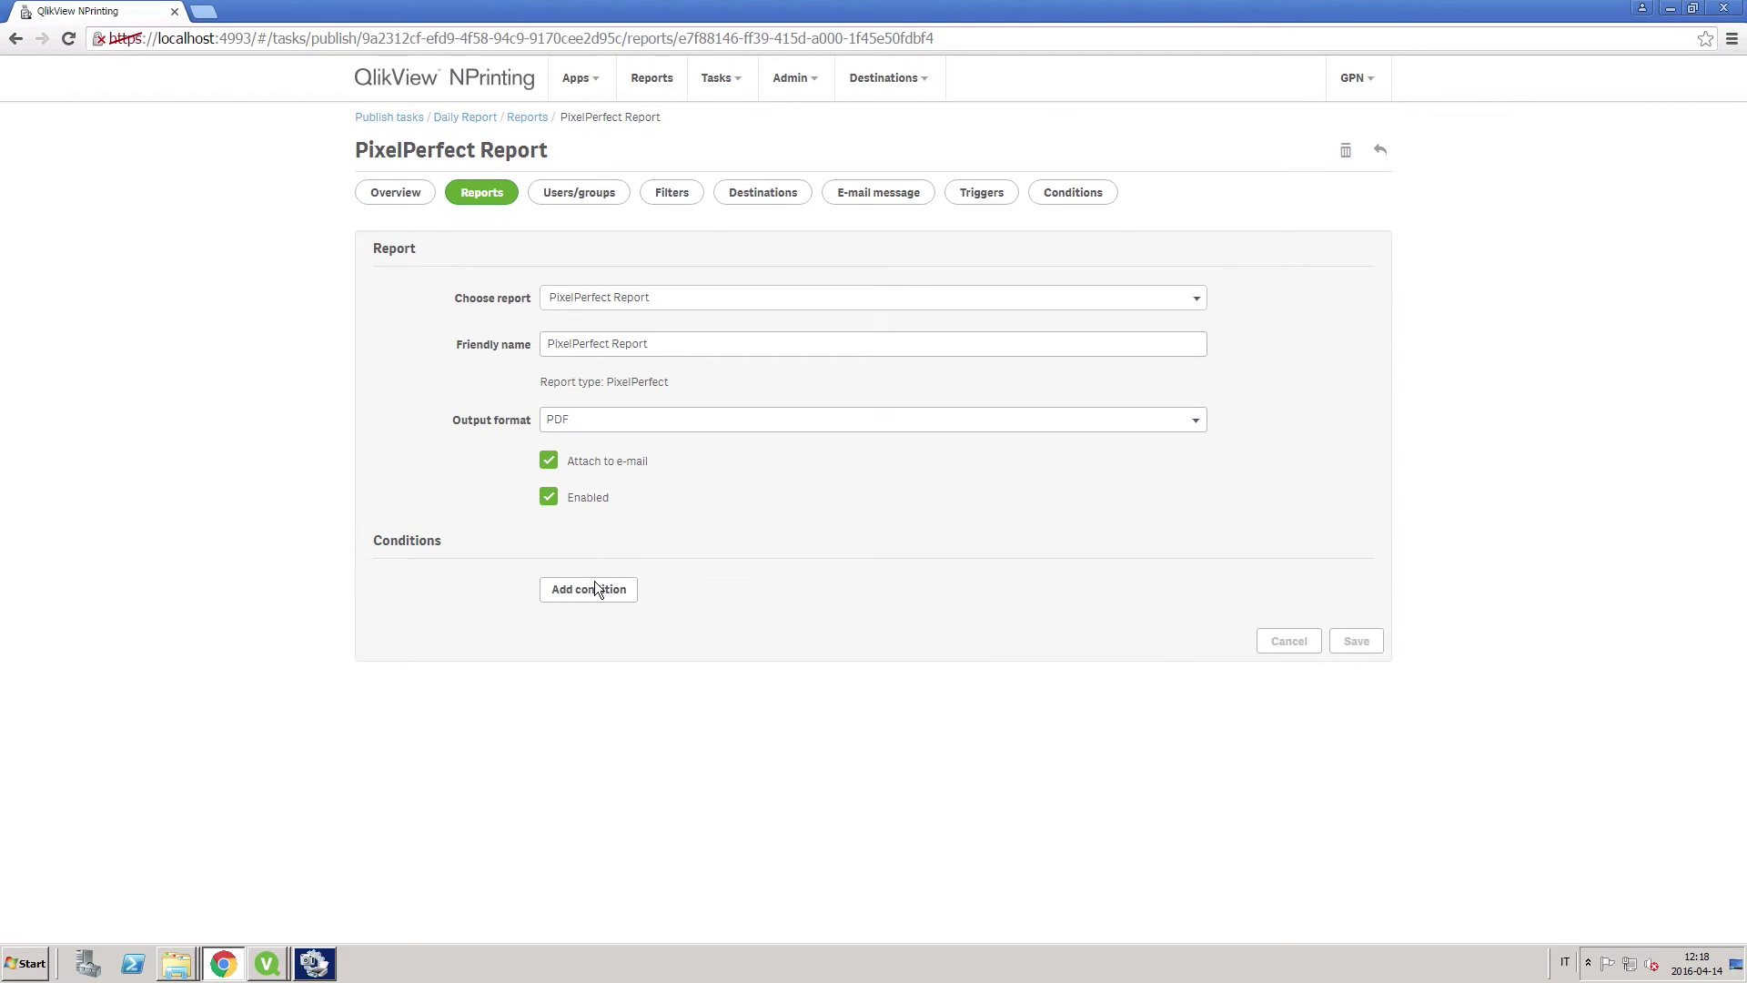
{"action": "left_click", "coordinate": [580, 589]}
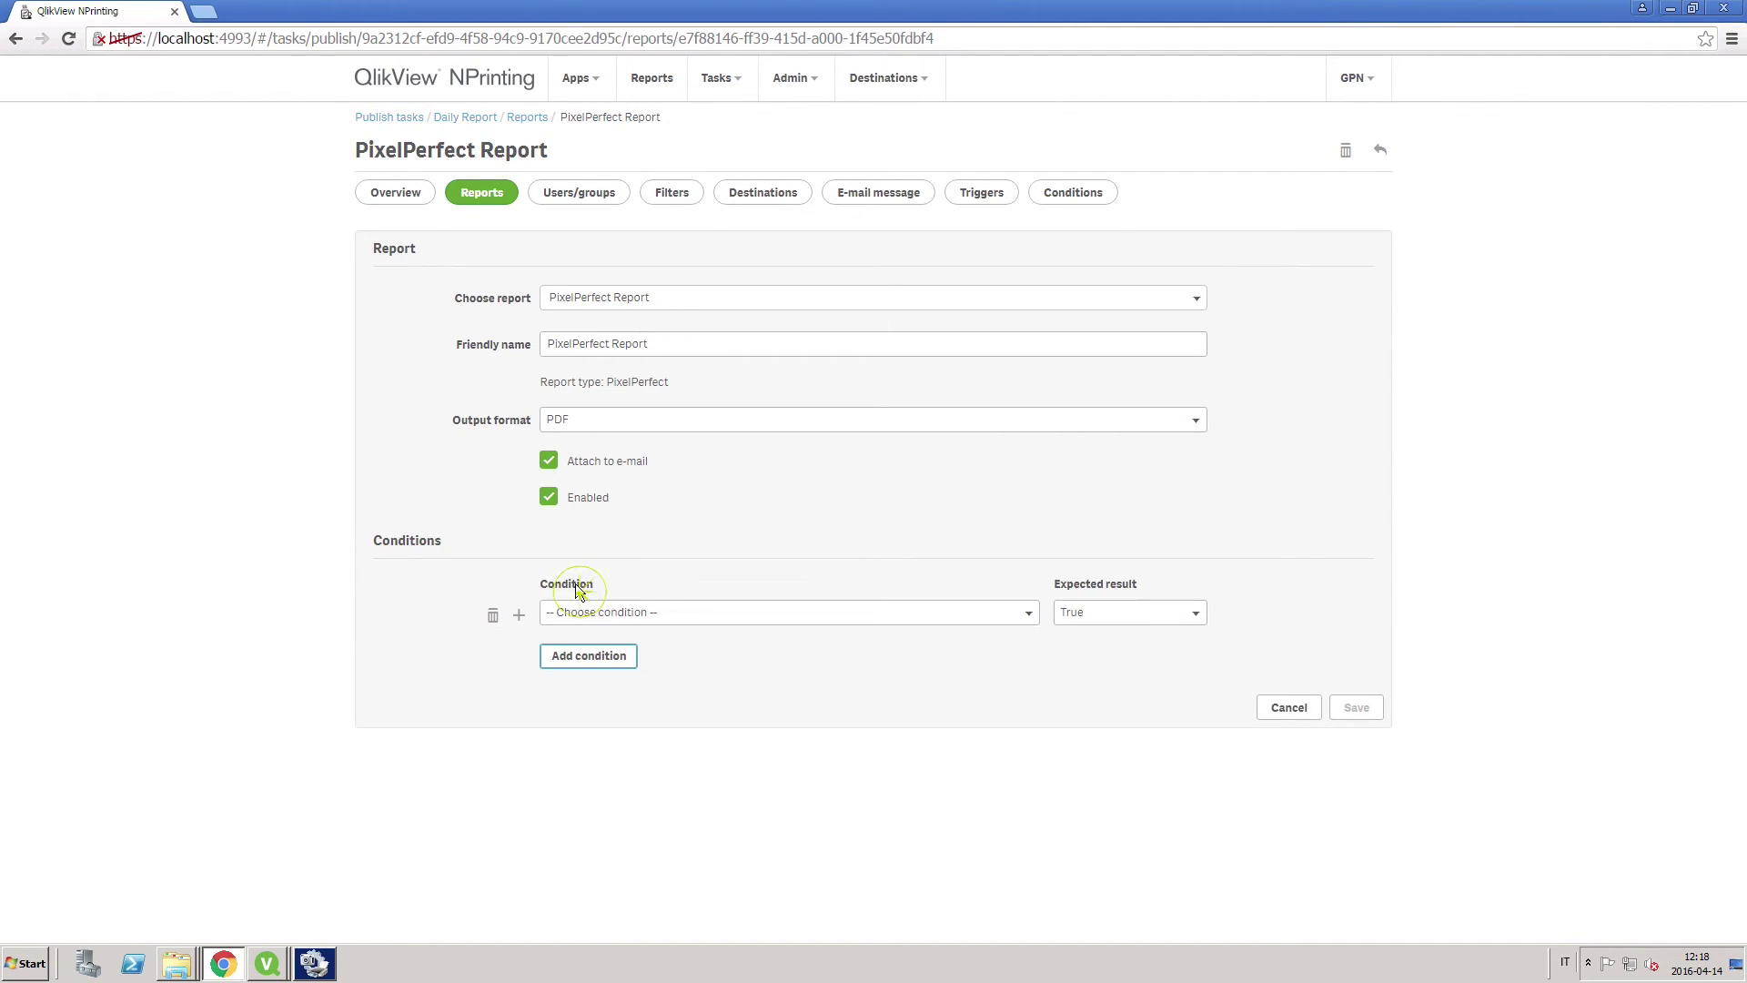
{"action": "left_click", "coordinate": [679, 612]}
{"action": "left_click", "coordinate": [658, 668]}
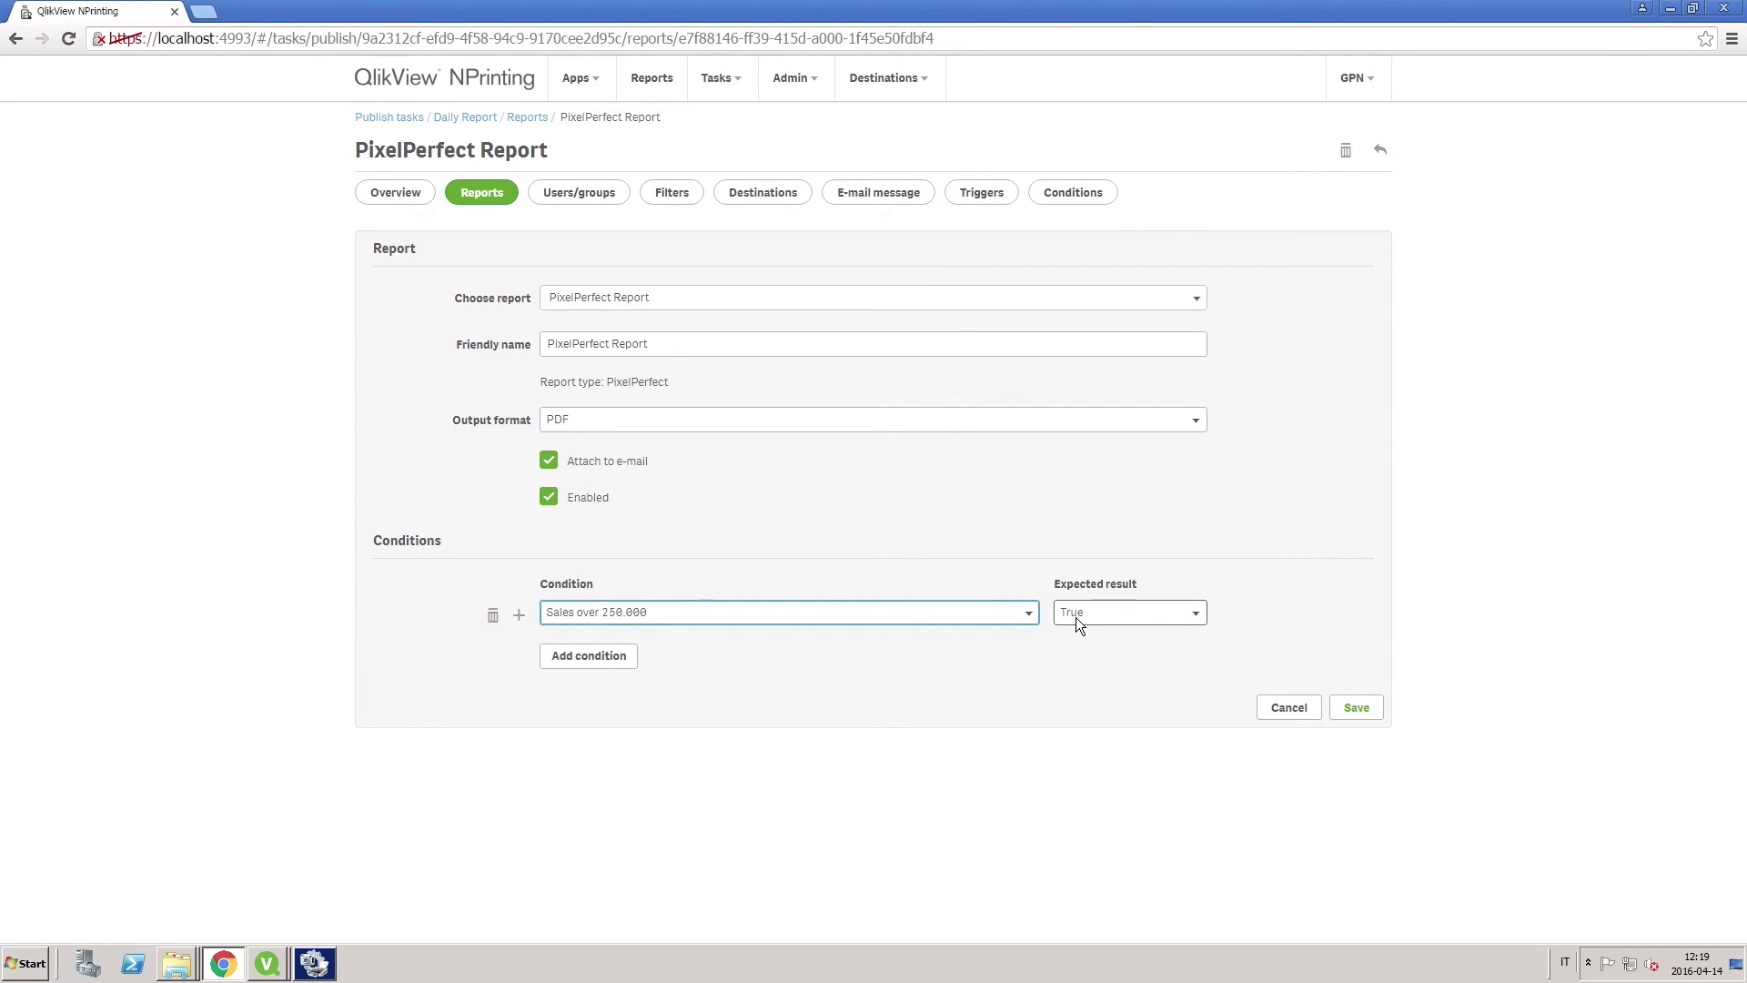
{"action": "left_click", "coordinate": [1357, 709]}
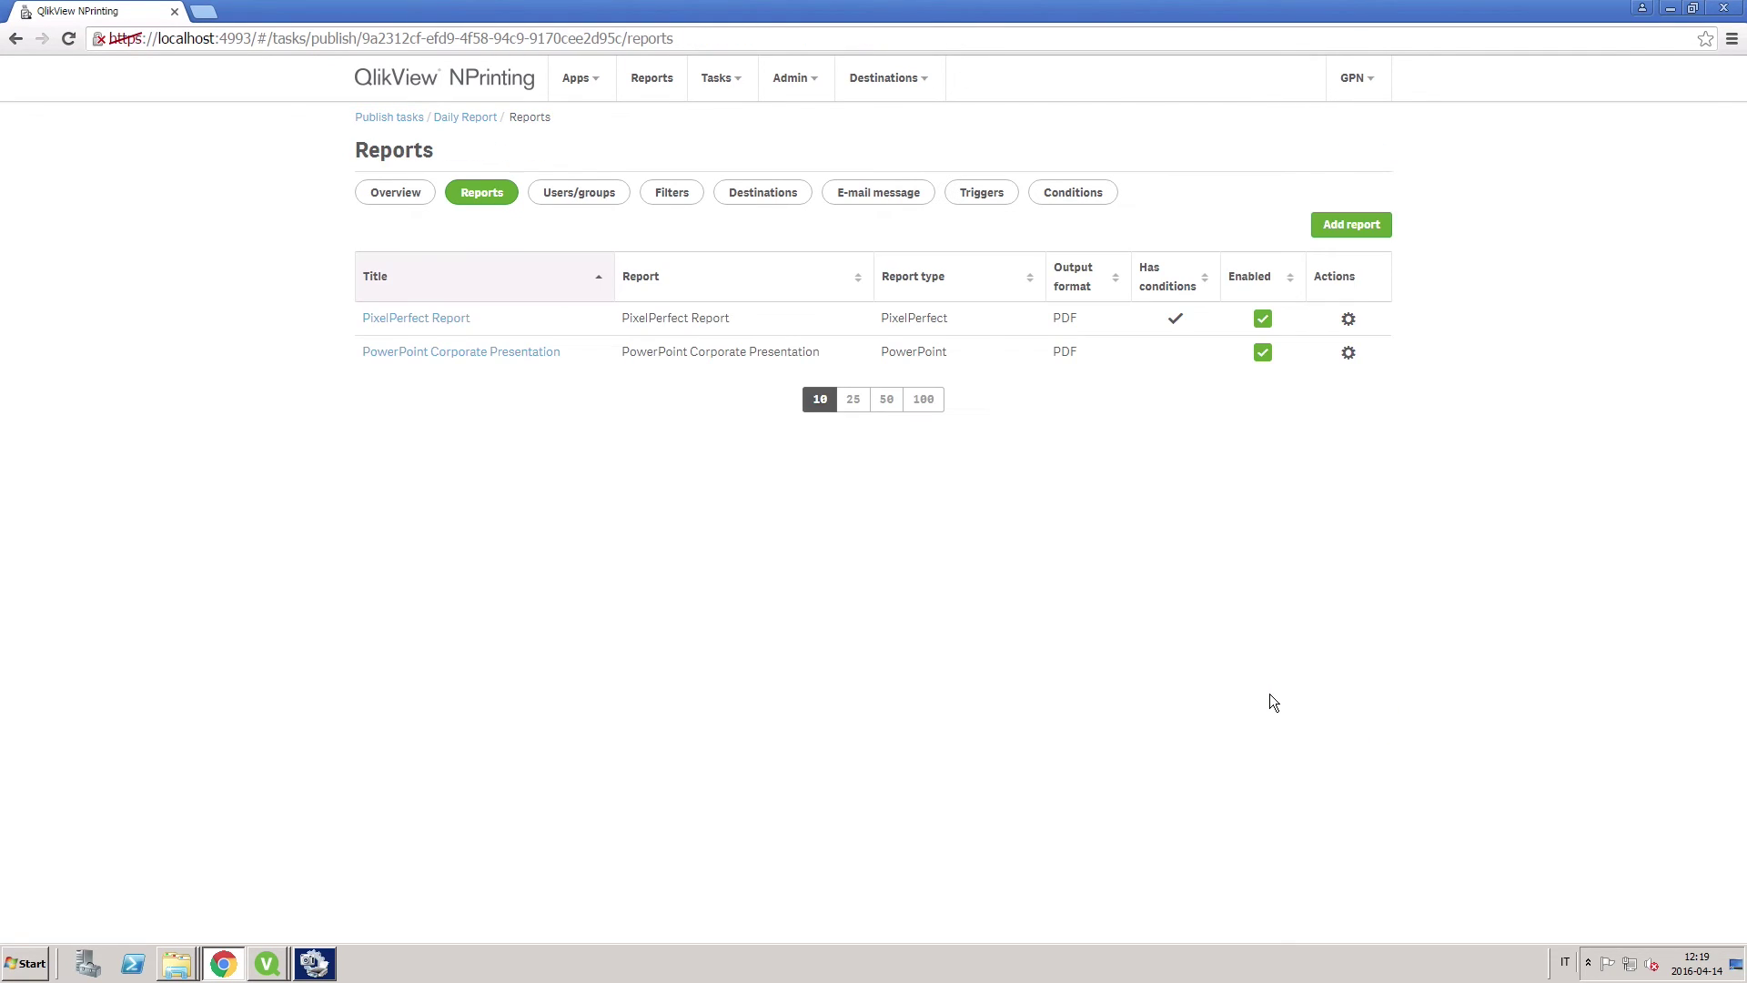
- Add 'Sales by Country has data' as a second PixelPerfect Report condition and save
{"action": "left_click", "coordinate": [455, 318]}
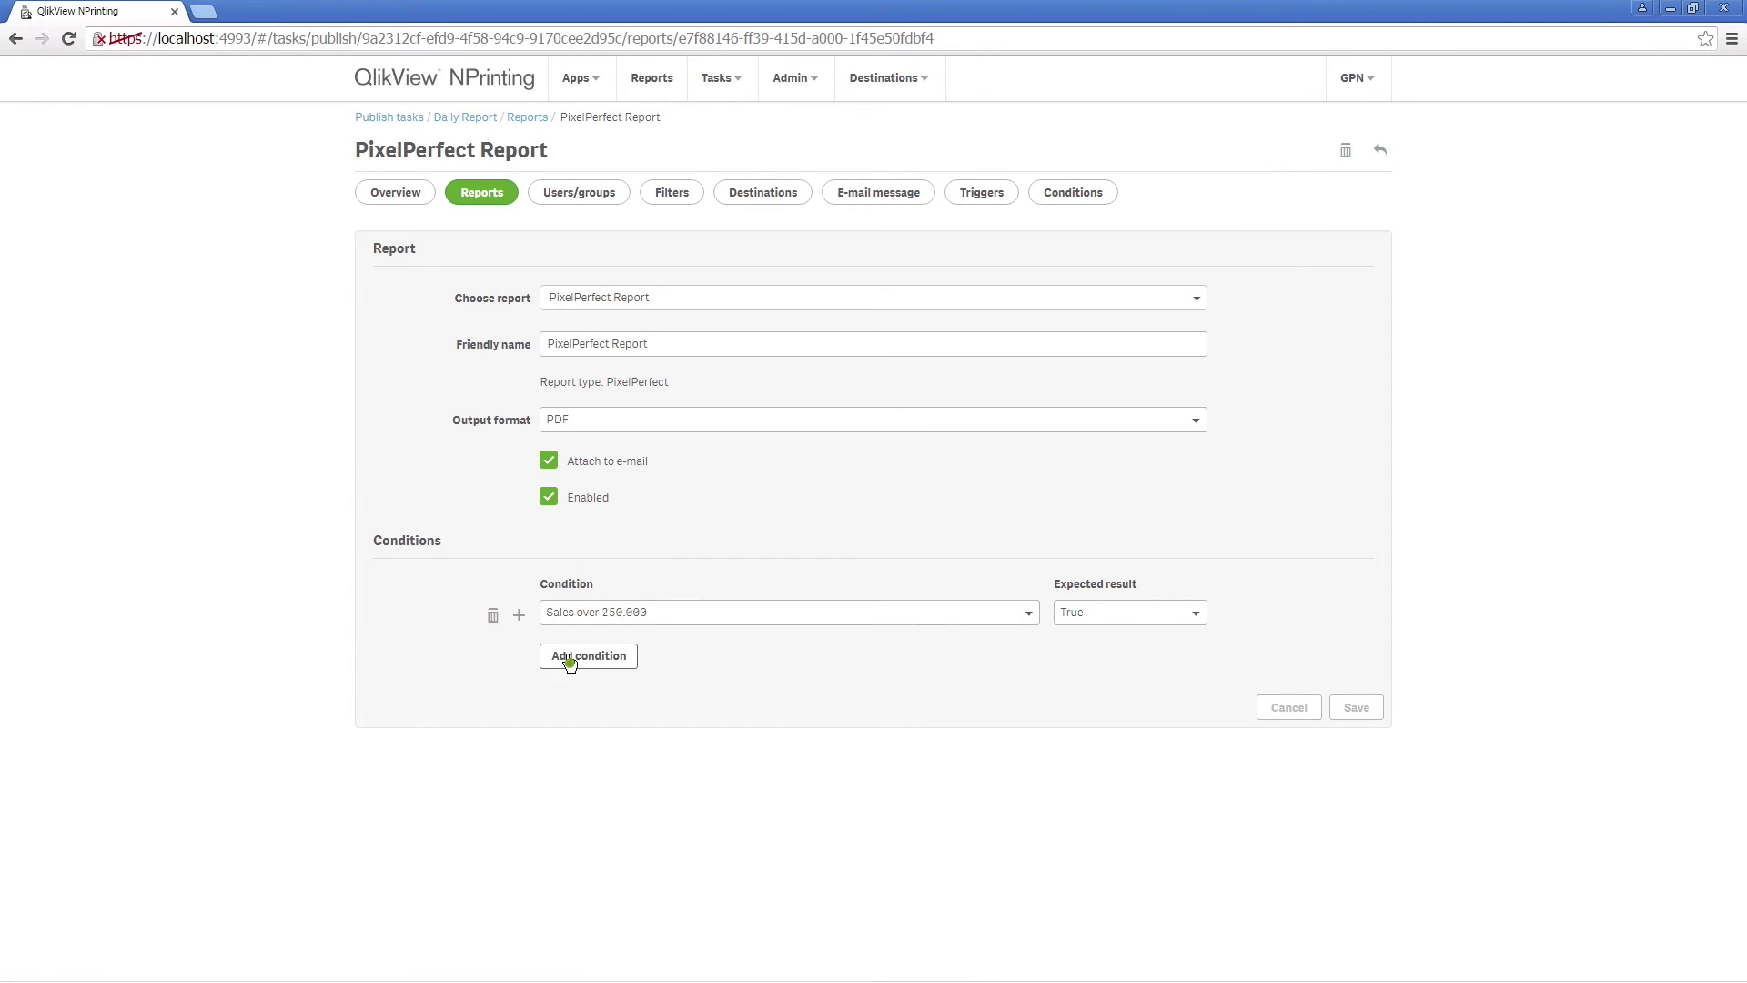
{"action": "left_click", "coordinate": [569, 661]}
{"action": "left_click", "coordinate": [617, 662]}
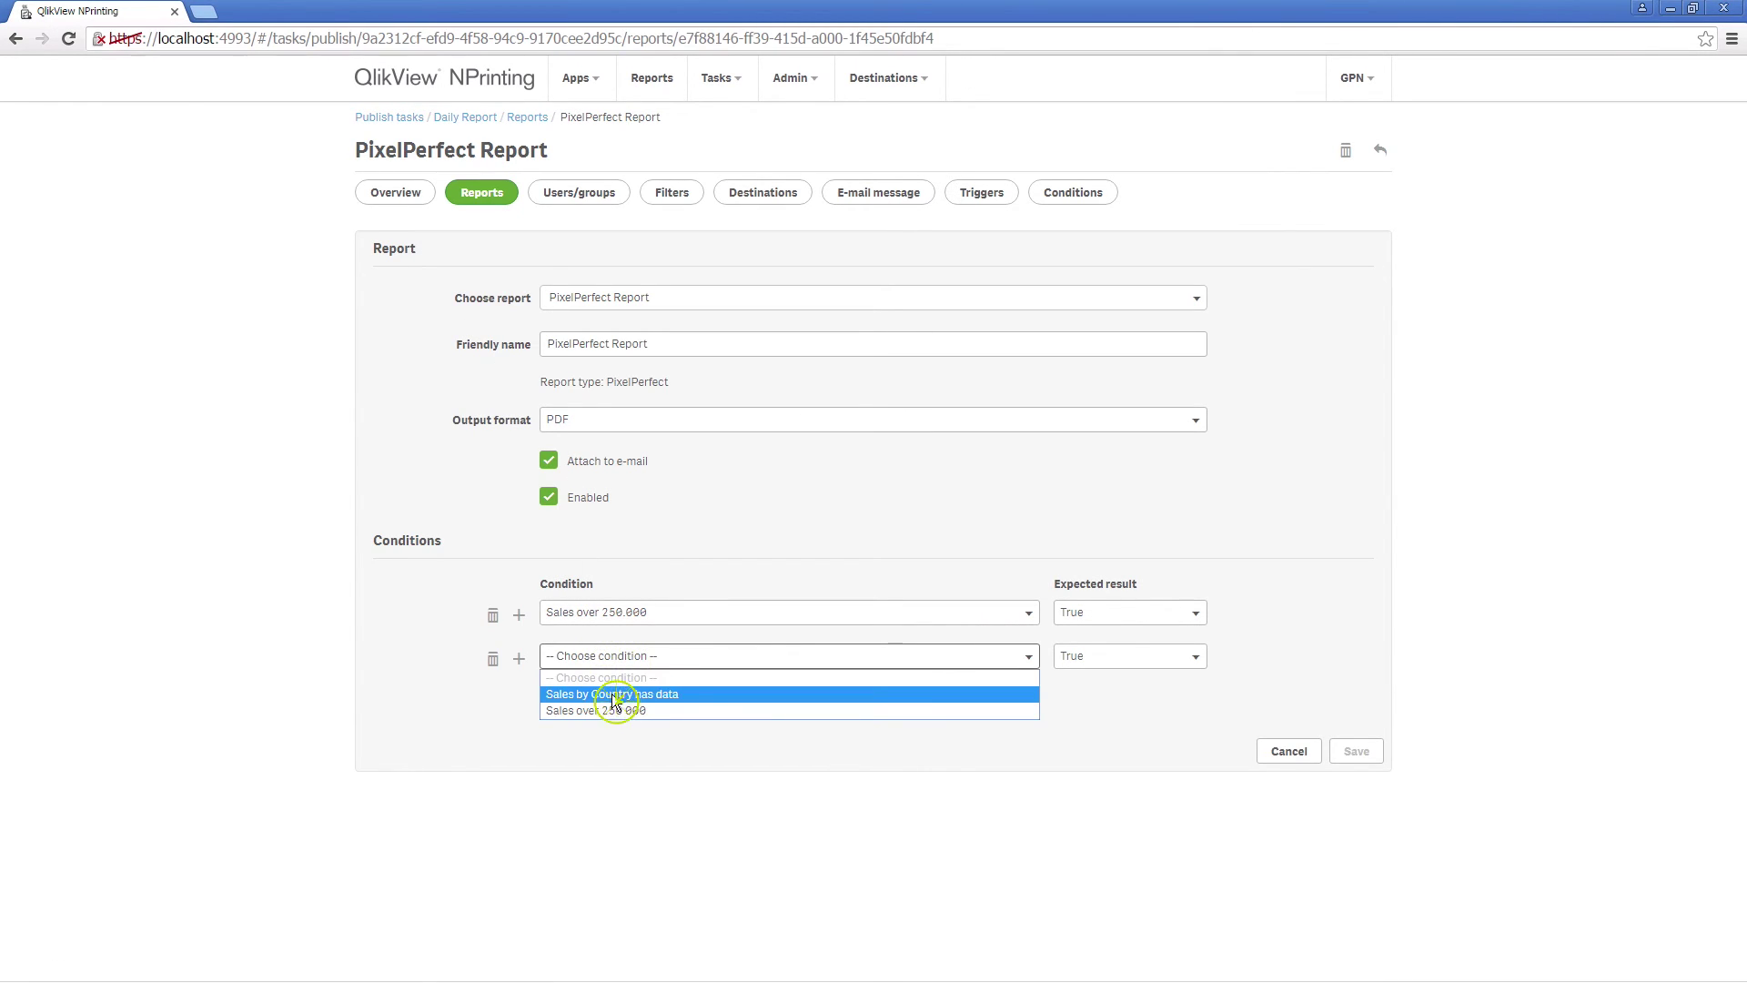
{"action": "left_click", "coordinate": [621, 697]}
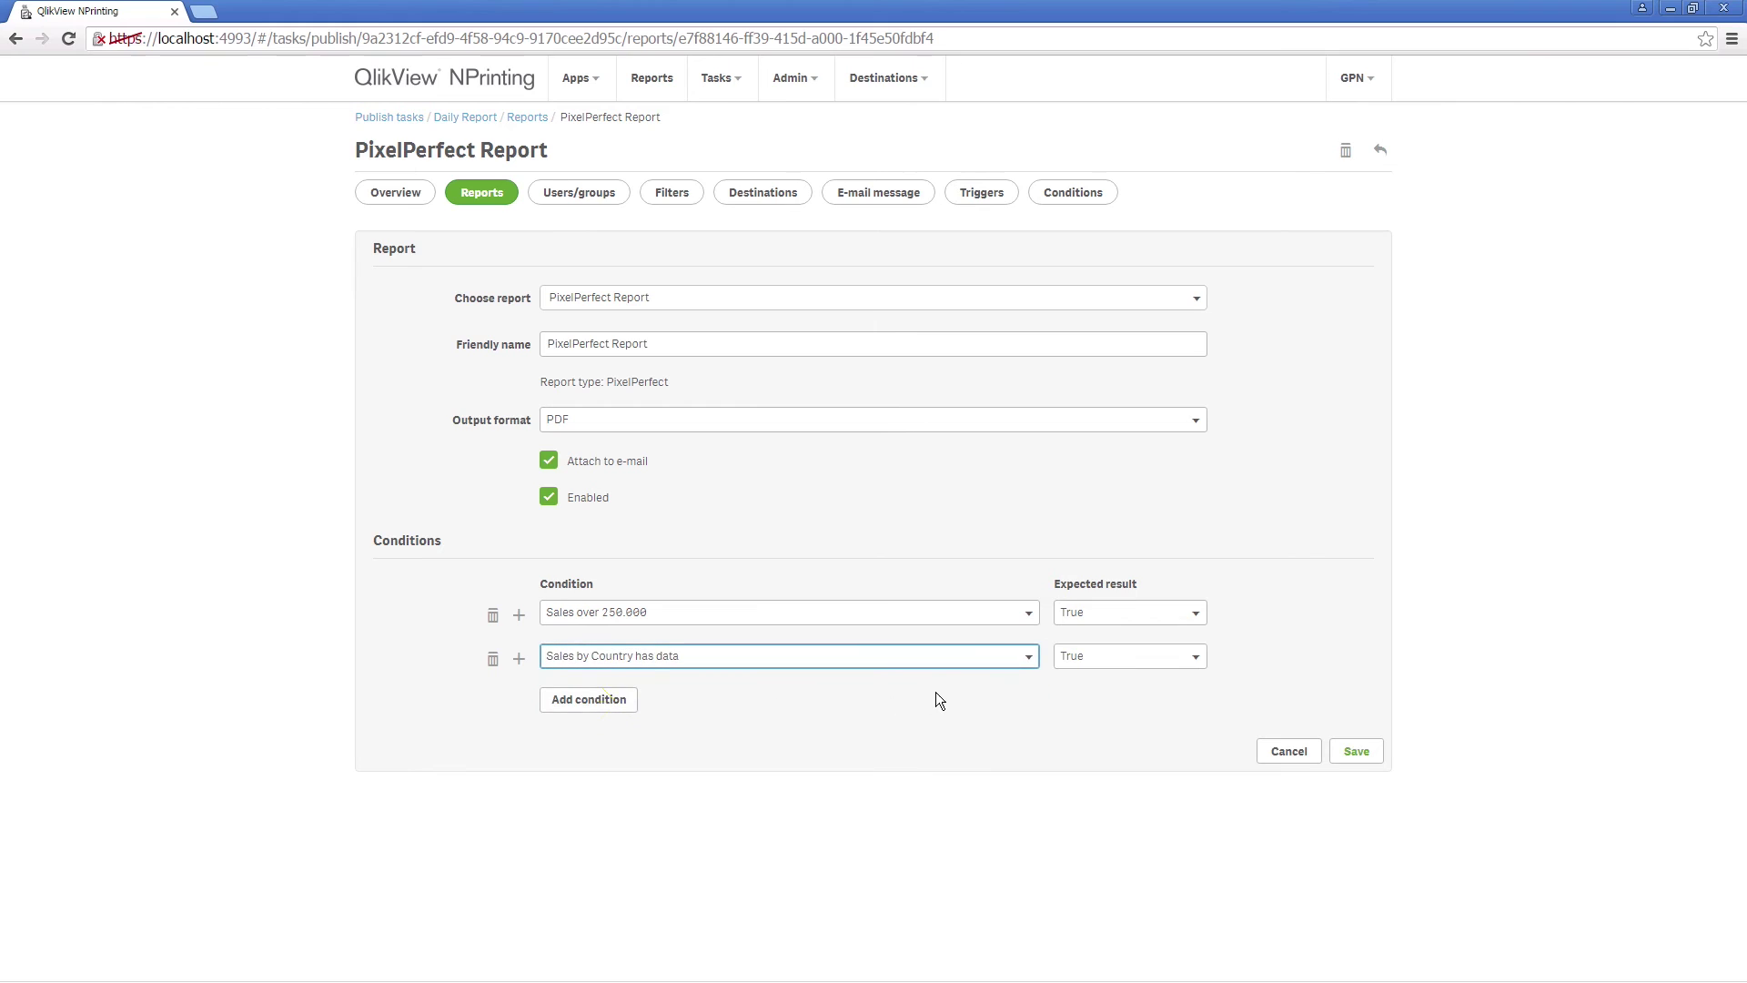
{"action": "left_click", "coordinate": [1356, 753]}
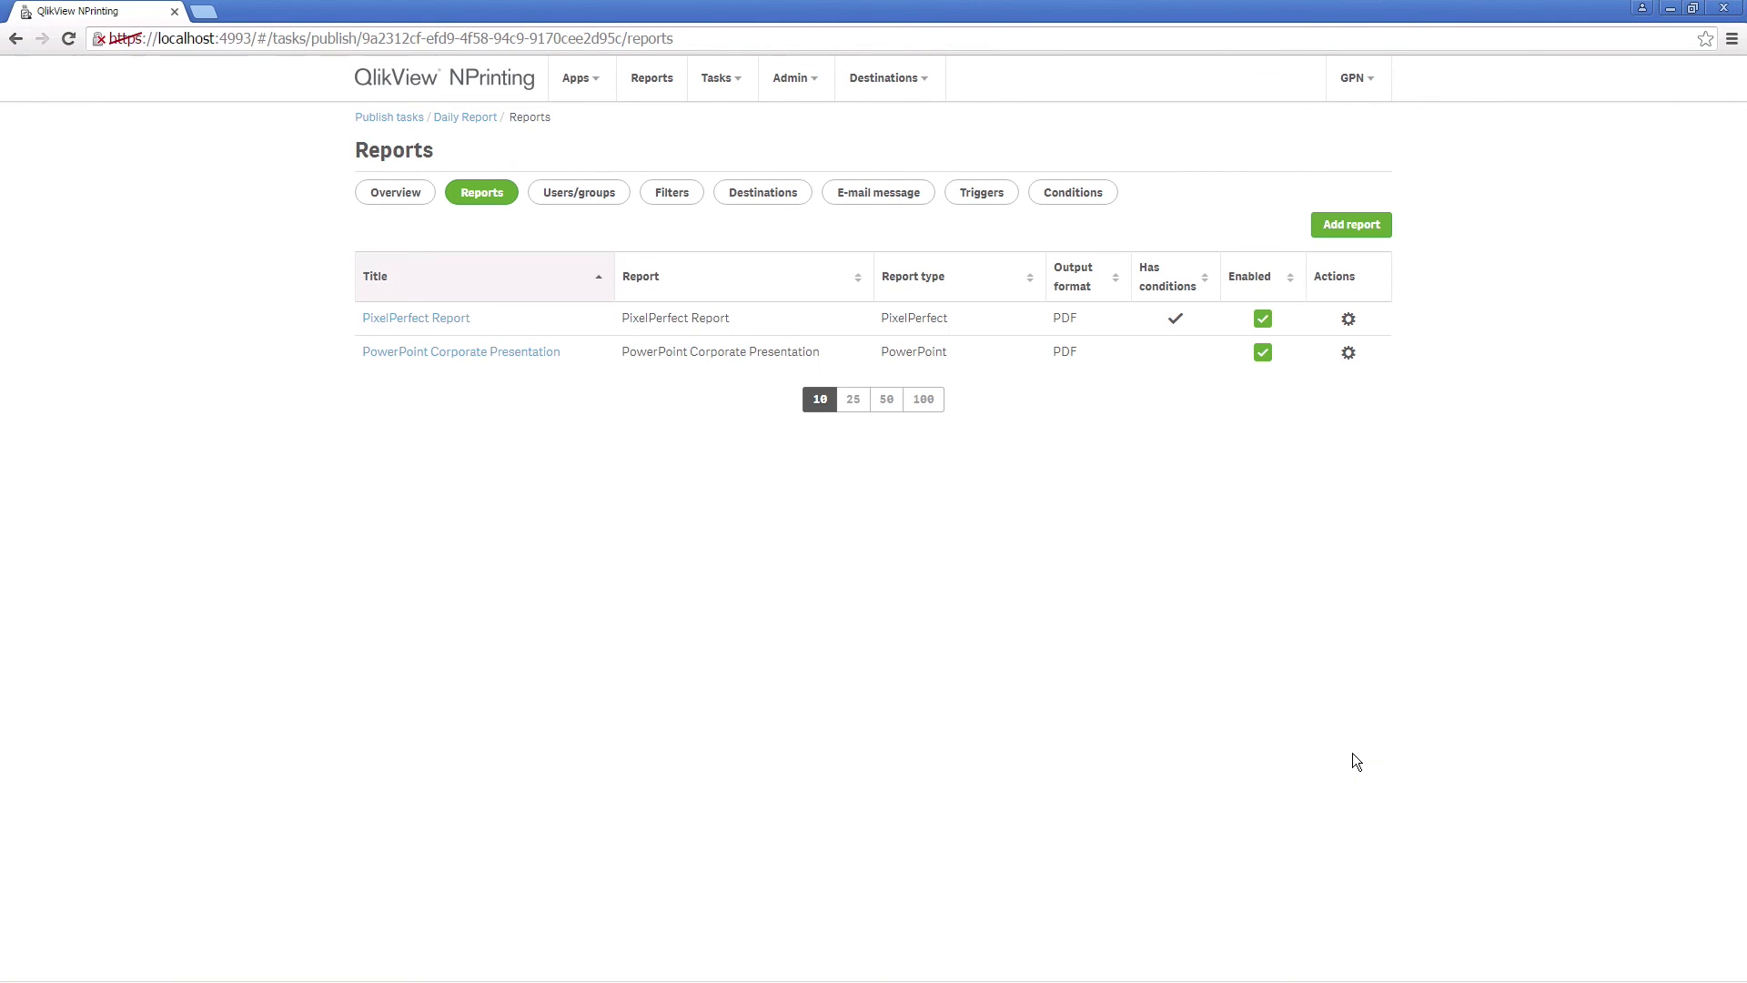